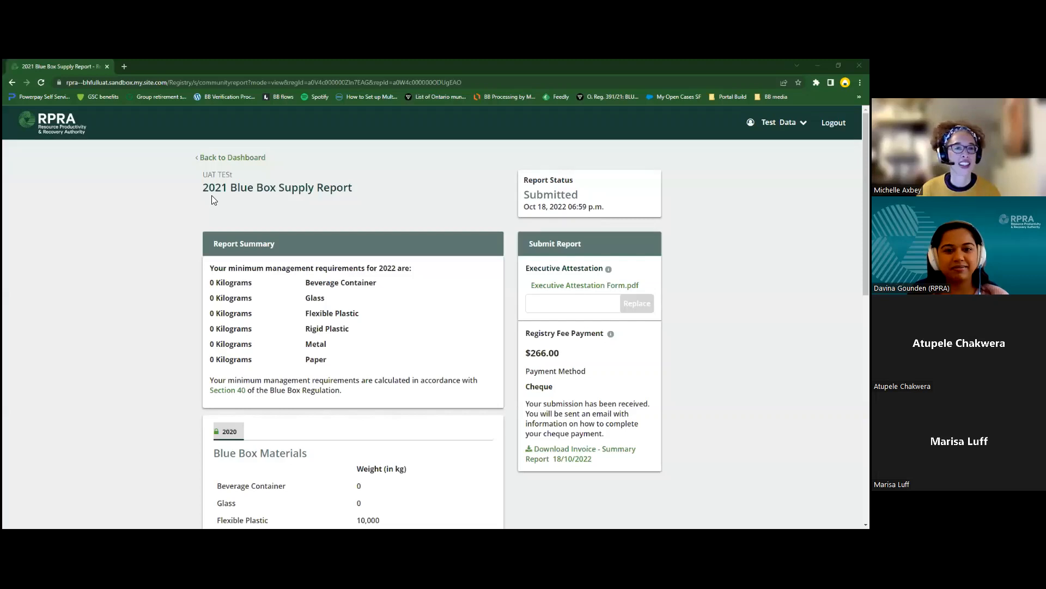
Step: Go back from the report dashboard to the Blue Box Homepage
{"action": "left_click", "coordinate": [210, 160]}
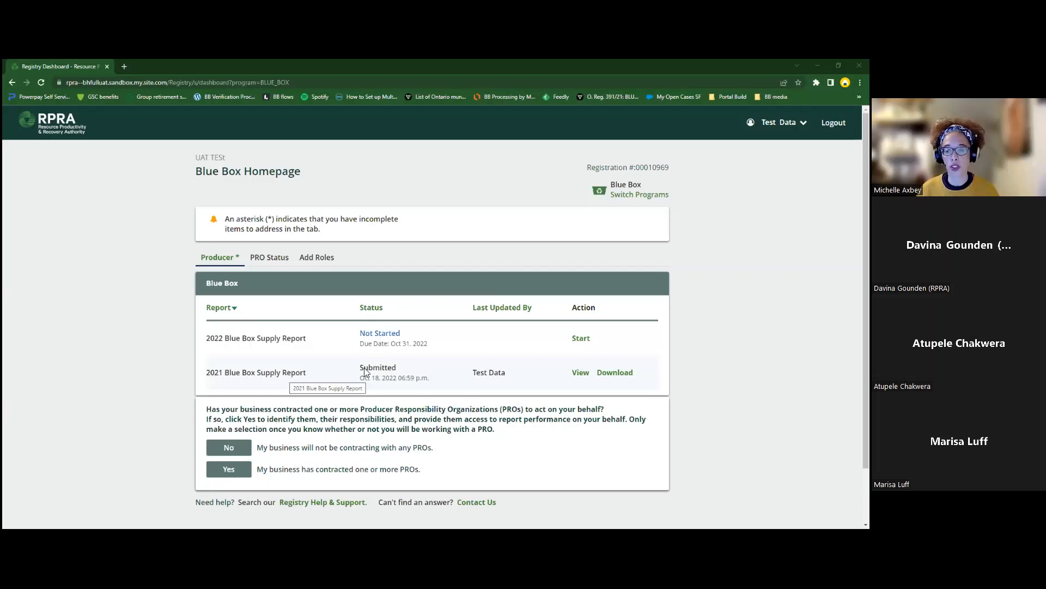
{"action": "left_click", "coordinate": [581, 372]}
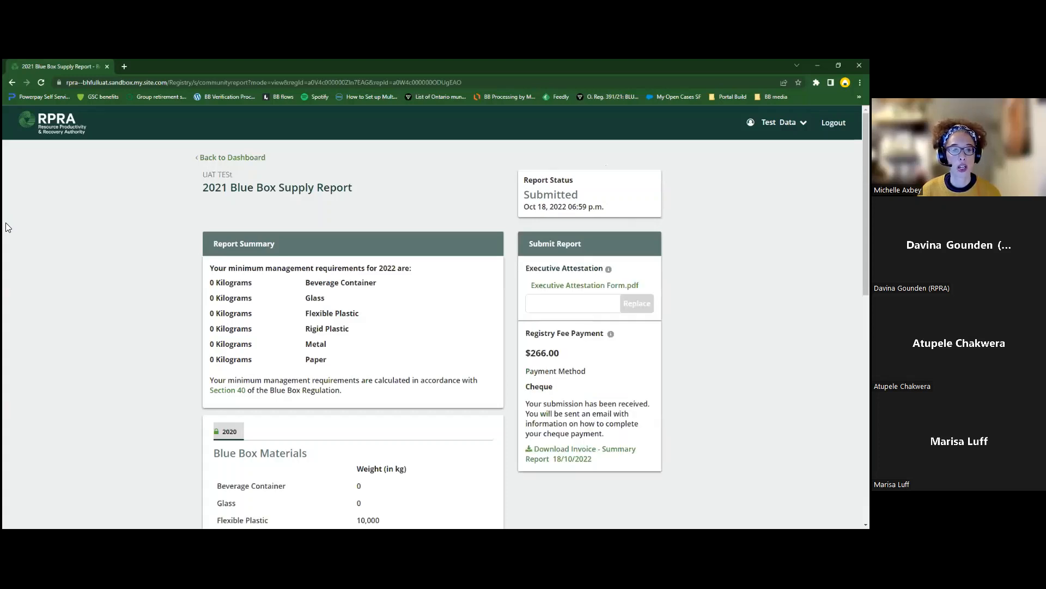
{"action": "scroll", "coordinate": [6, 222], "scroll_direction": "down", "scroll_amount": 1}
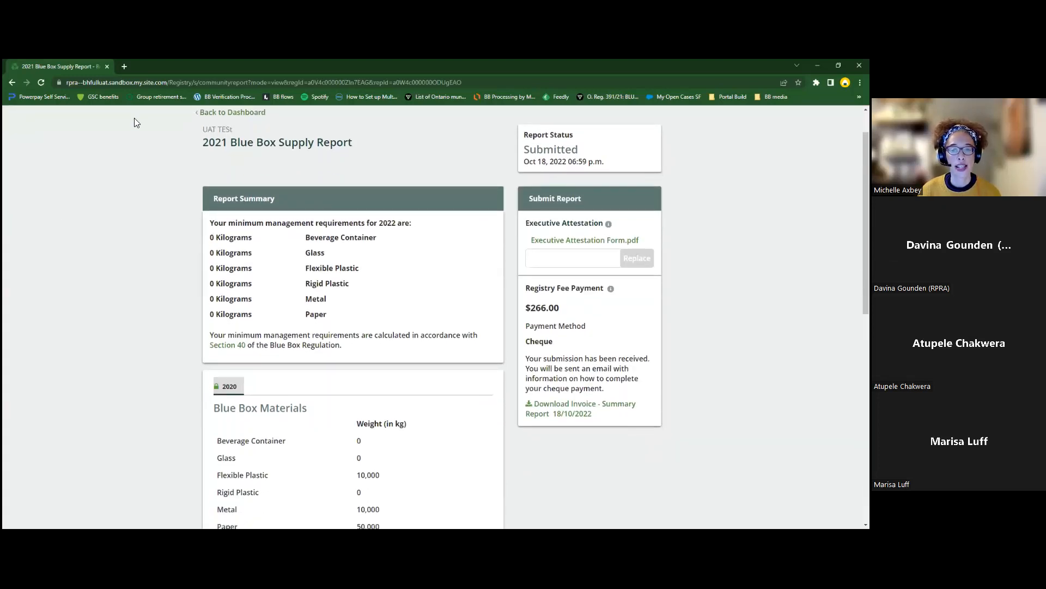
{"action": "scroll", "coordinate": [153, 223], "scroll_direction": "down", "scroll_amount": 4}
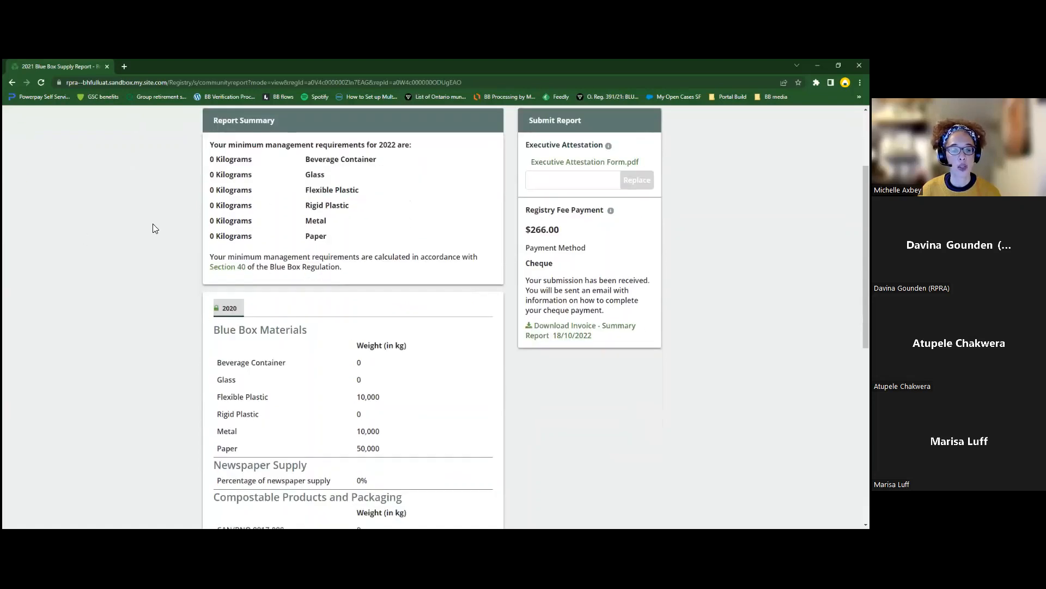
{"action": "scroll", "coordinate": [434, 392], "scroll_direction": "down", "scroll_amount": 2}
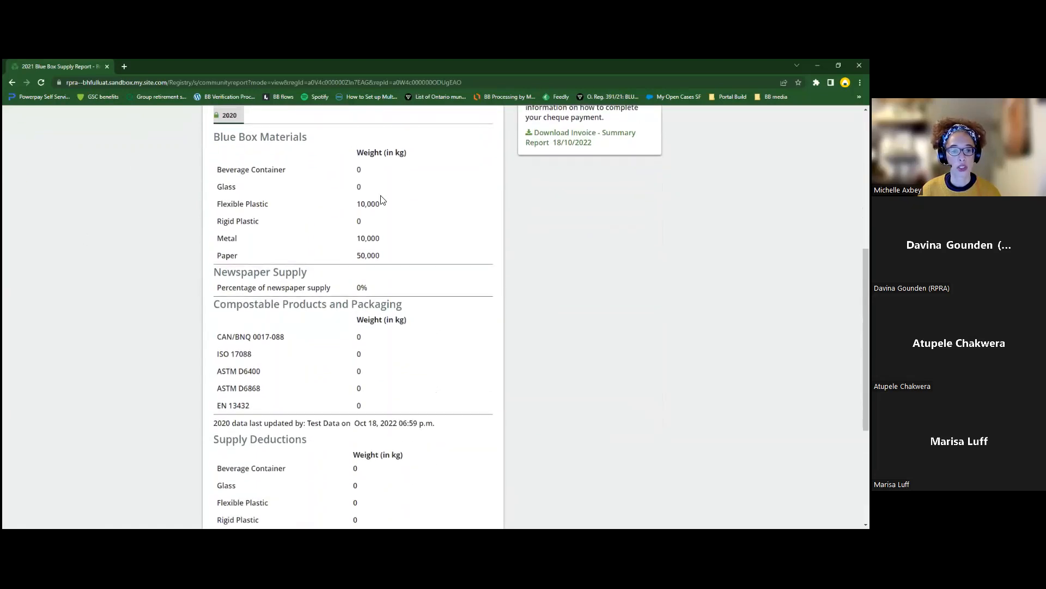
{"action": "scroll", "coordinate": [434, 325], "scroll_direction": "down", "scroll_amount": 3}
{"action": "scroll", "coordinate": [433, 326], "scroll_direction": "up", "scroll_amount": 5}
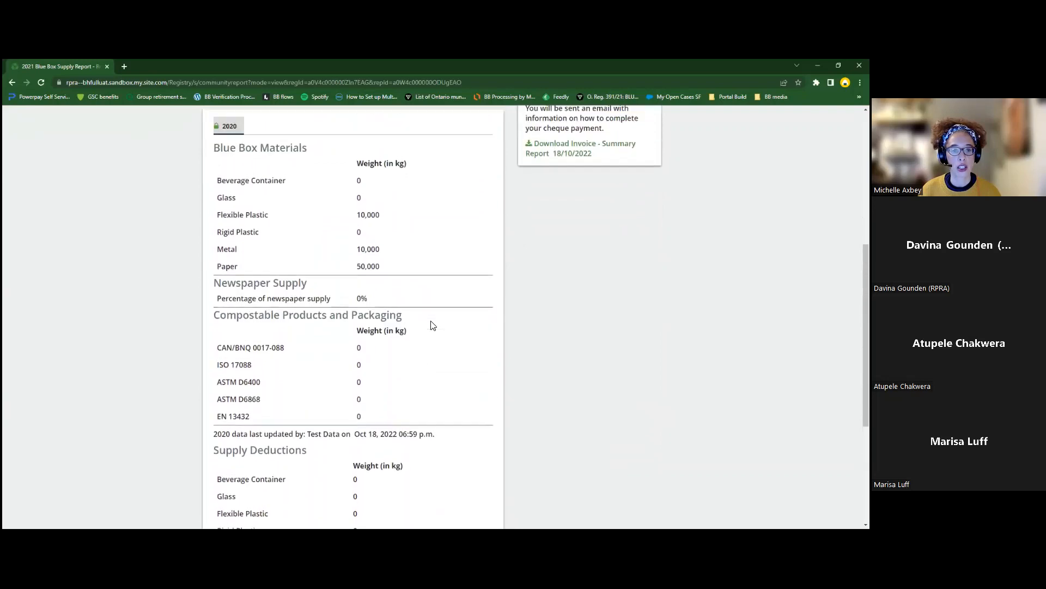
{"action": "scroll", "coordinate": [433, 326], "scroll_direction": "up", "scroll_amount": 3}
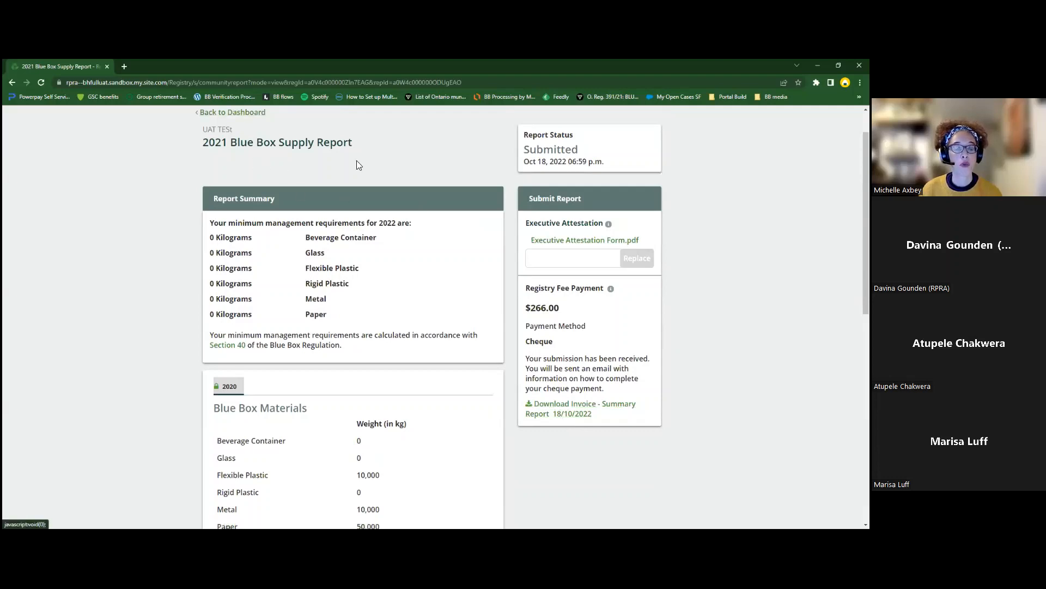
{"action": "left_click", "coordinate": [234, 115]}
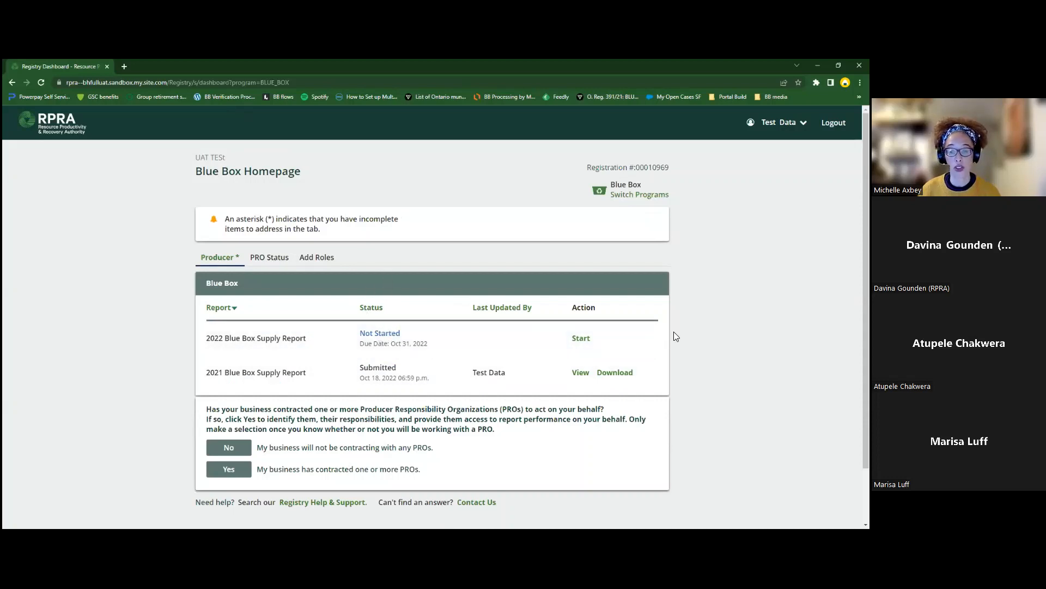
Step: Start the 2022 Blue Box Supply Report and proceed past the false-information warning
{"action": "left_click", "coordinate": [581, 338]}
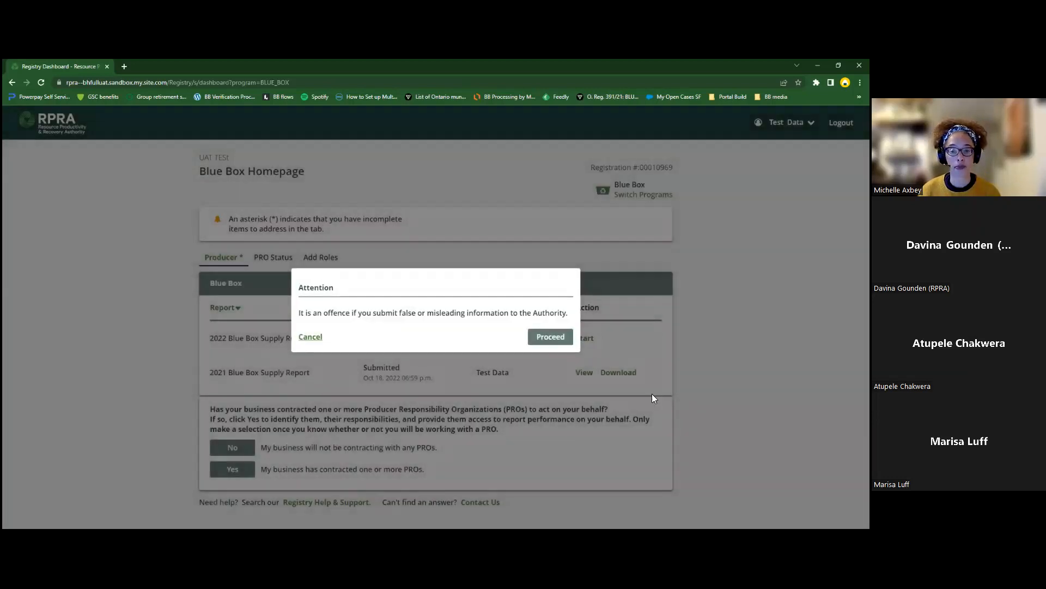
{"action": "left_click", "coordinate": [563, 338]}
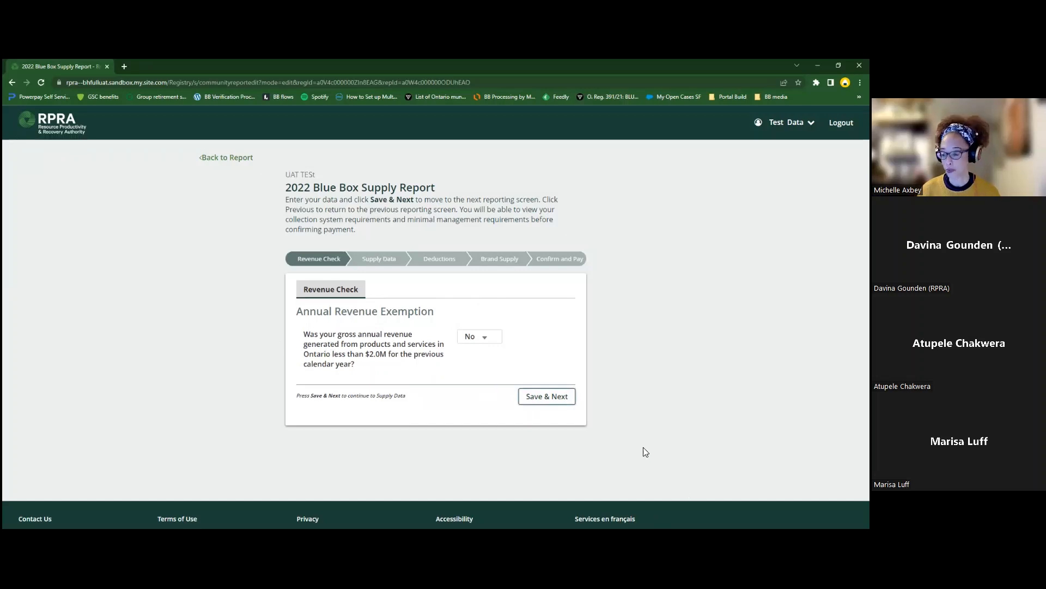
Step: Save the No revenue-exemption answer and bring up the 2021 Blue Box Materials weight fields
{"action": "left_click", "coordinate": [543, 397]}
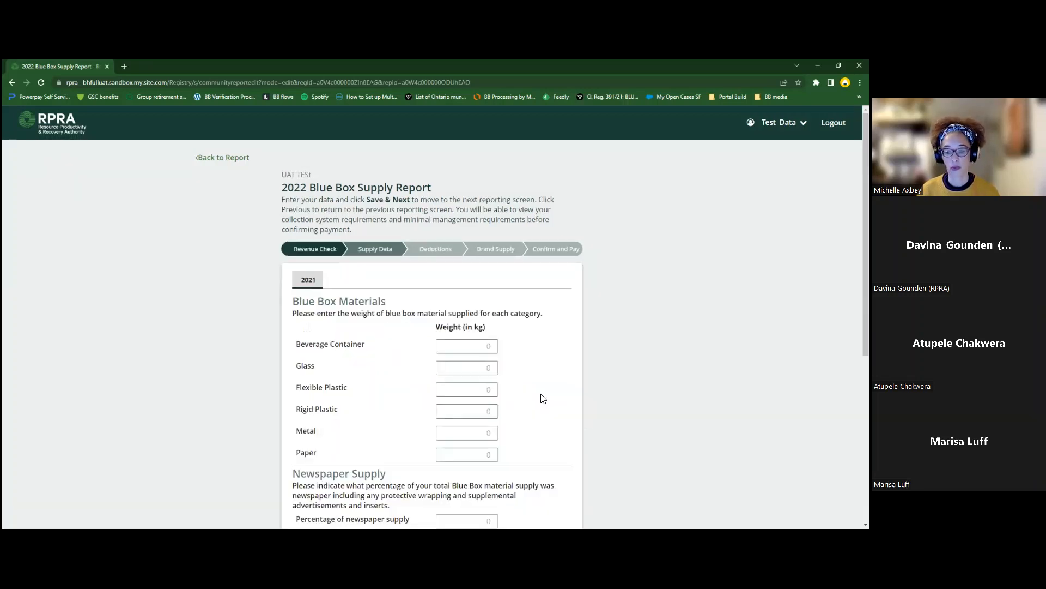
{"action": "scroll", "coordinate": [634, 393], "scroll_direction": "down", "scroll_amount": 2}
{"action": "scroll", "coordinate": [632, 391], "scroll_direction": "up", "scroll_amount": 1}
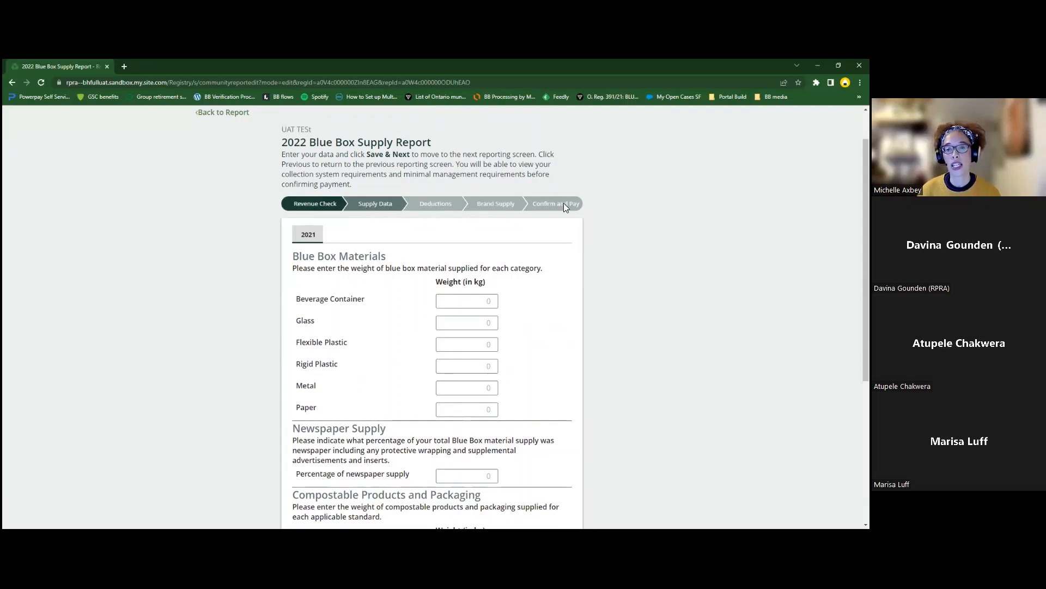
{"action": "scroll", "coordinate": [626, 269], "scroll_direction": "down", "scroll_amount": 1}
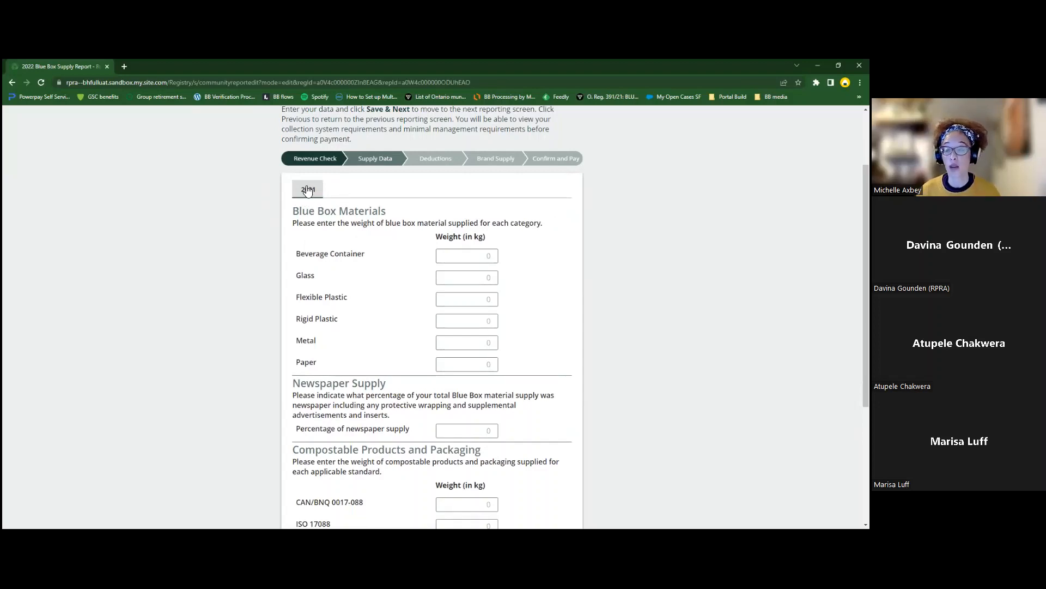
{"action": "scroll", "coordinate": [560, 222], "scroll_direction": "down", "scroll_amount": 1}
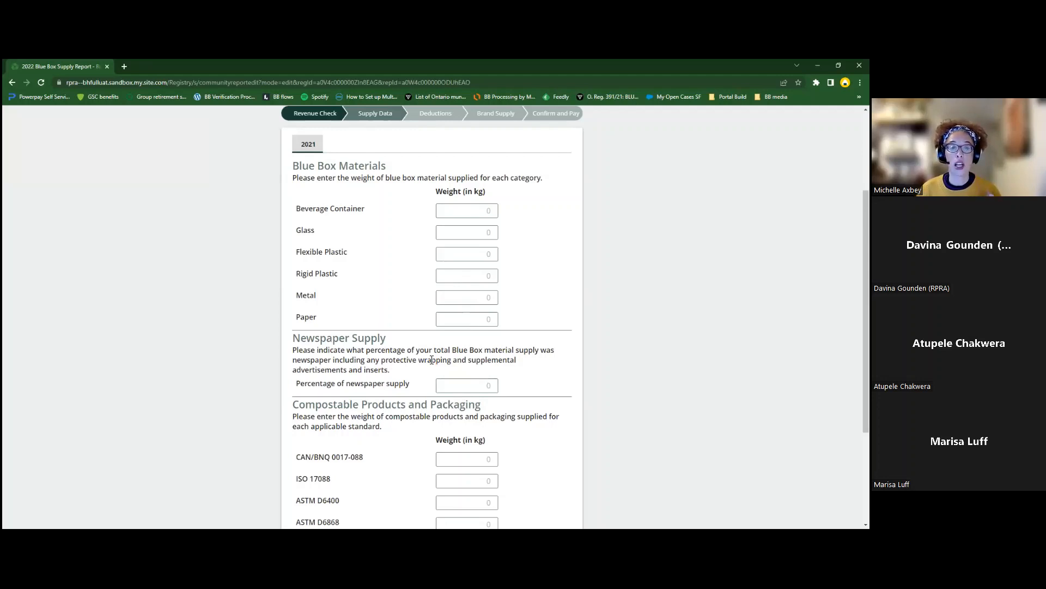
Step: Enter 2021 weights of 10000 kg Flexible Plastic, 10000 kg Metal and 50000 kg Paper
{"action": "left_click", "coordinate": [485, 252]}
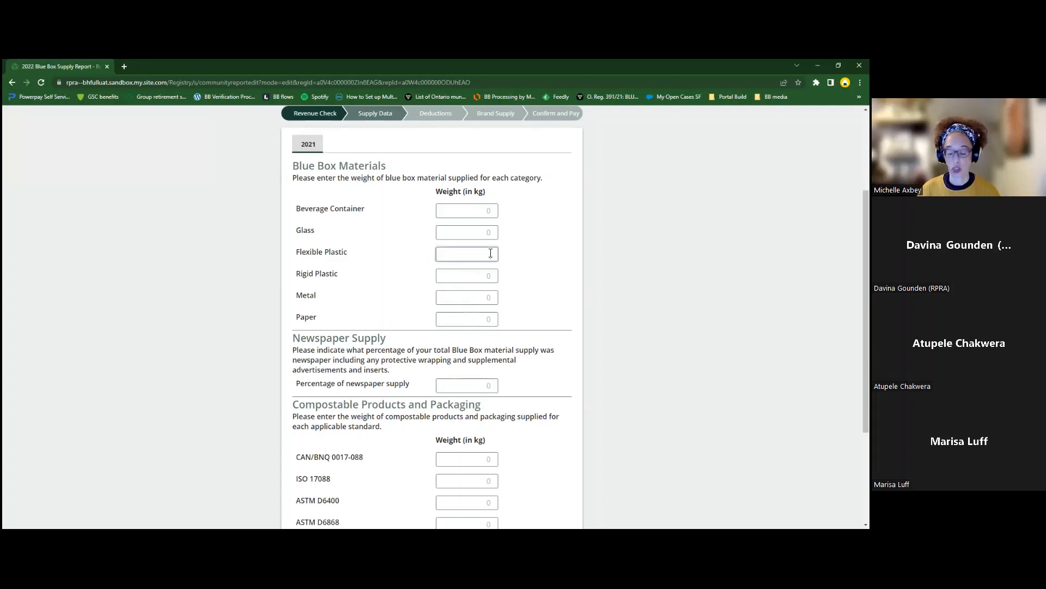
{"action": "type", "text": "10000"}
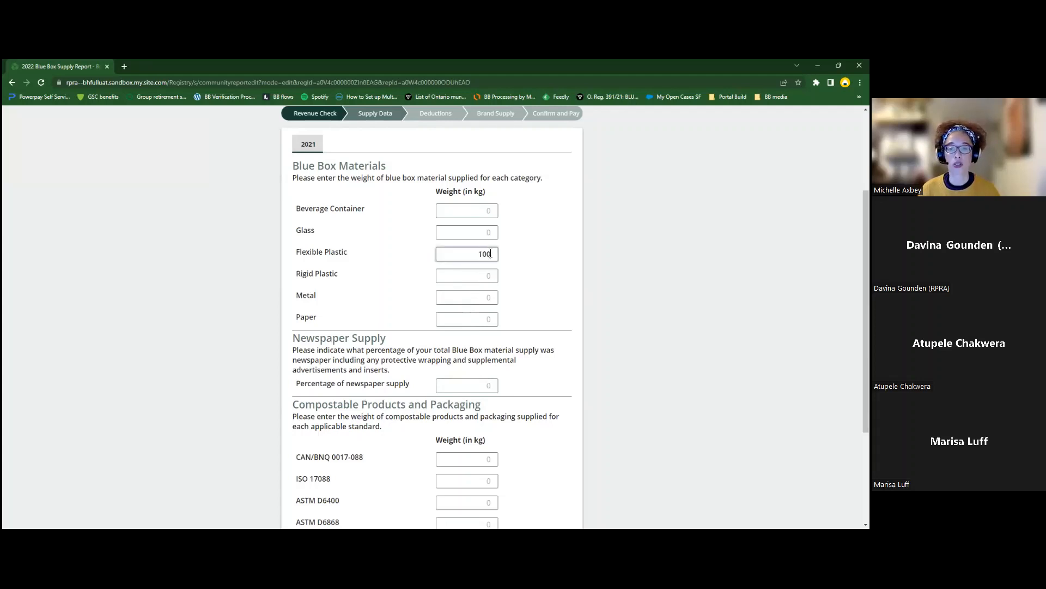
{"action": "left_click", "coordinate": [485, 298]}
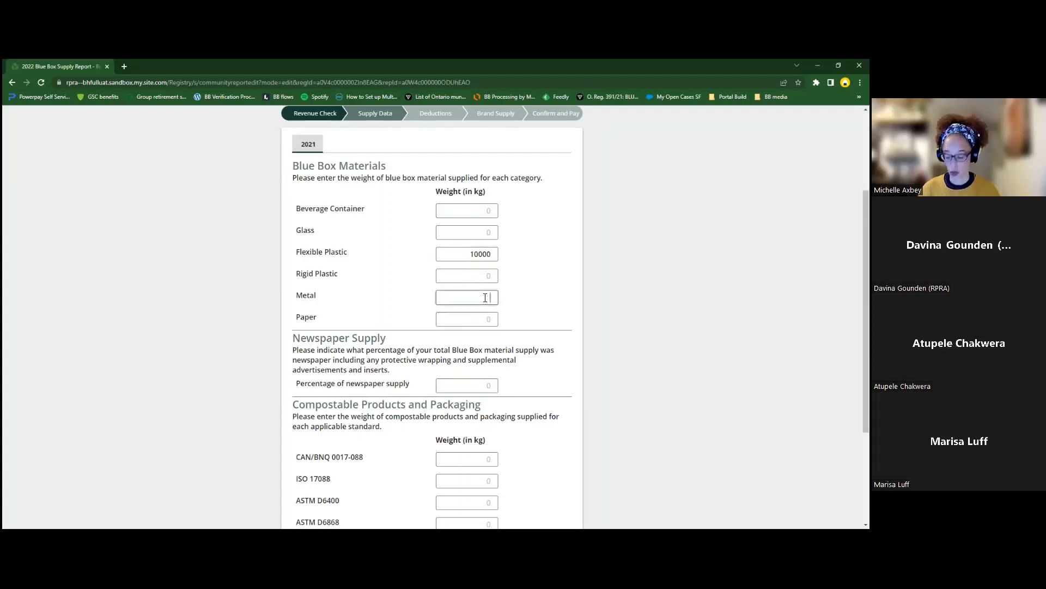
{"action": "type", "text": "10000"}
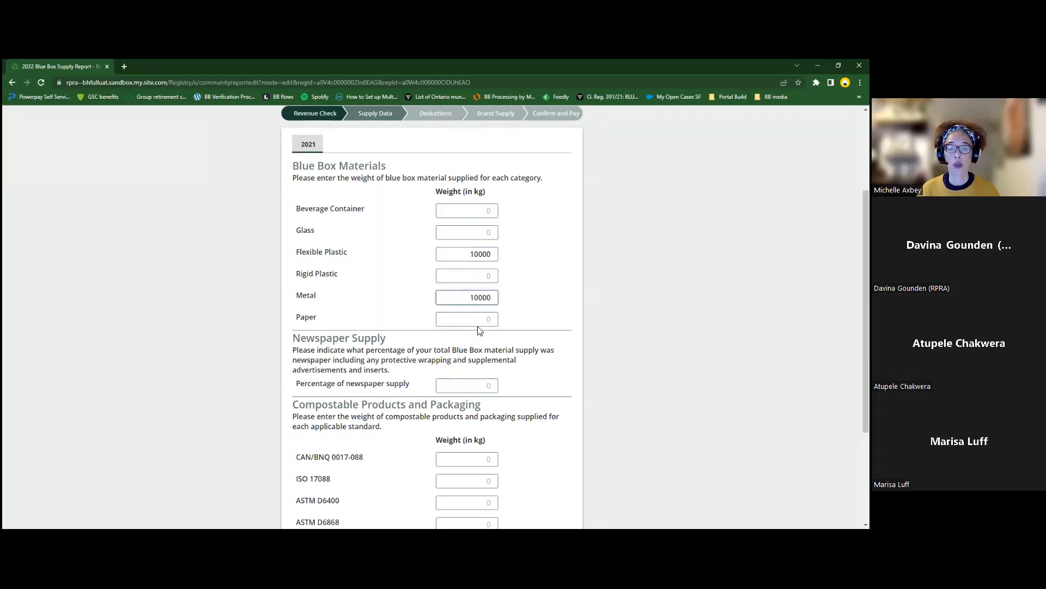
{"action": "left_click", "coordinate": [487, 323]}
{"action": "type", "text": "50000"}
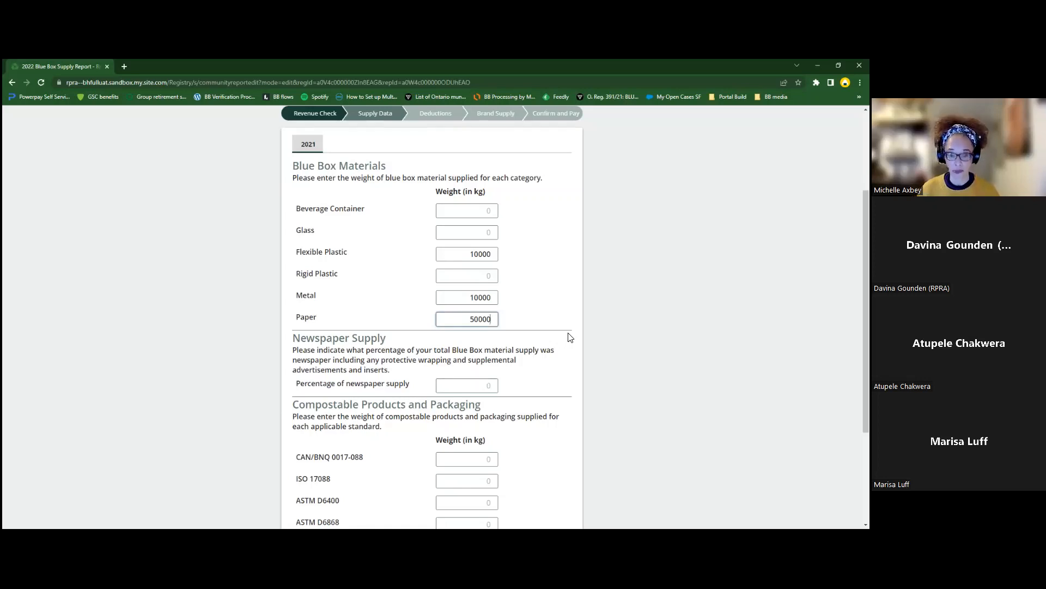
{"action": "scroll", "coordinate": [569, 337], "scroll_direction": "down", "scroll_amount": 1}
{"action": "scroll", "coordinate": [569, 338], "scroll_direction": "up", "scroll_amount": 1}
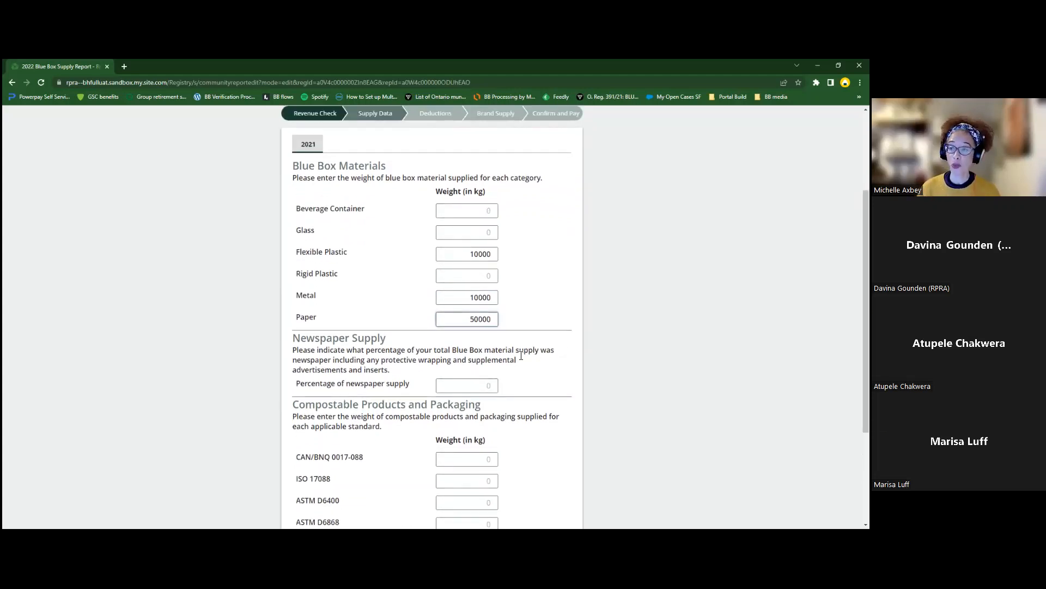
{"action": "left_click", "coordinate": [486, 386]}
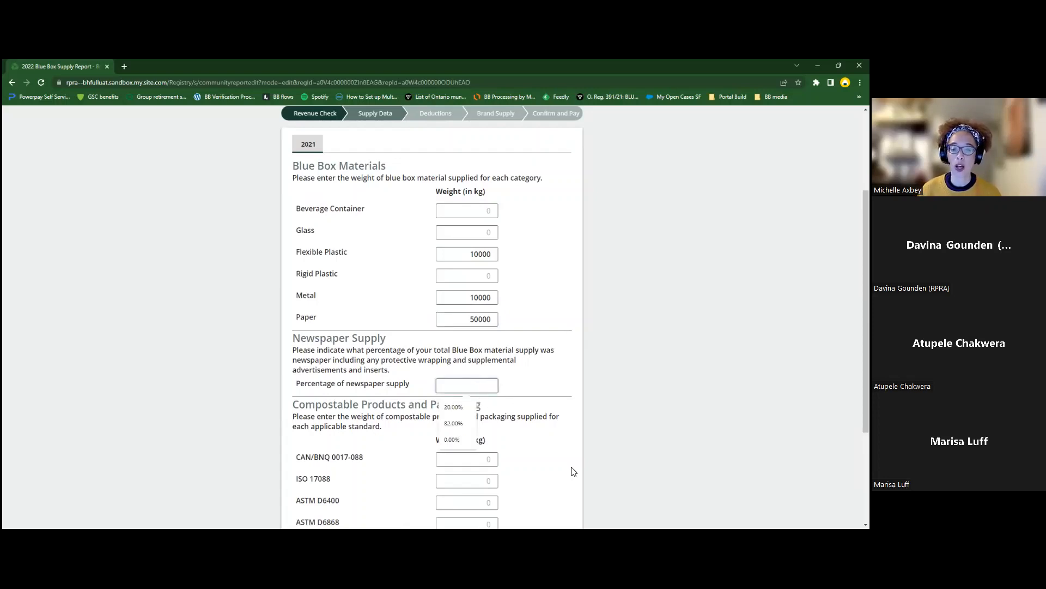
Step: Dismiss the suggested newspaper percentage values
{"action": "left_click", "coordinate": [566, 388]}
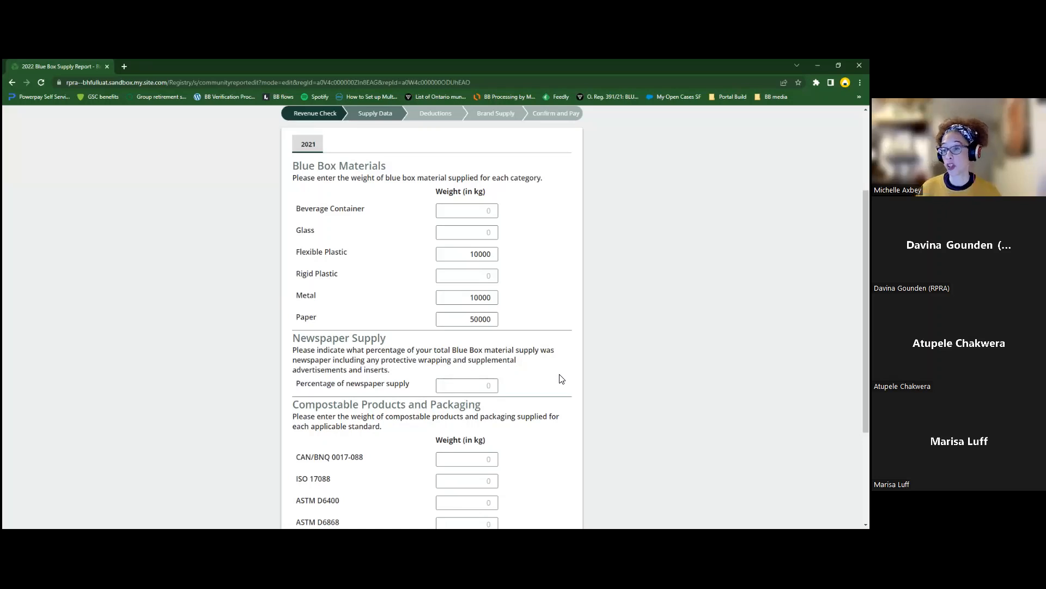
{"action": "scroll", "coordinate": [562, 379], "scroll_direction": "down", "scroll_amount": 3}
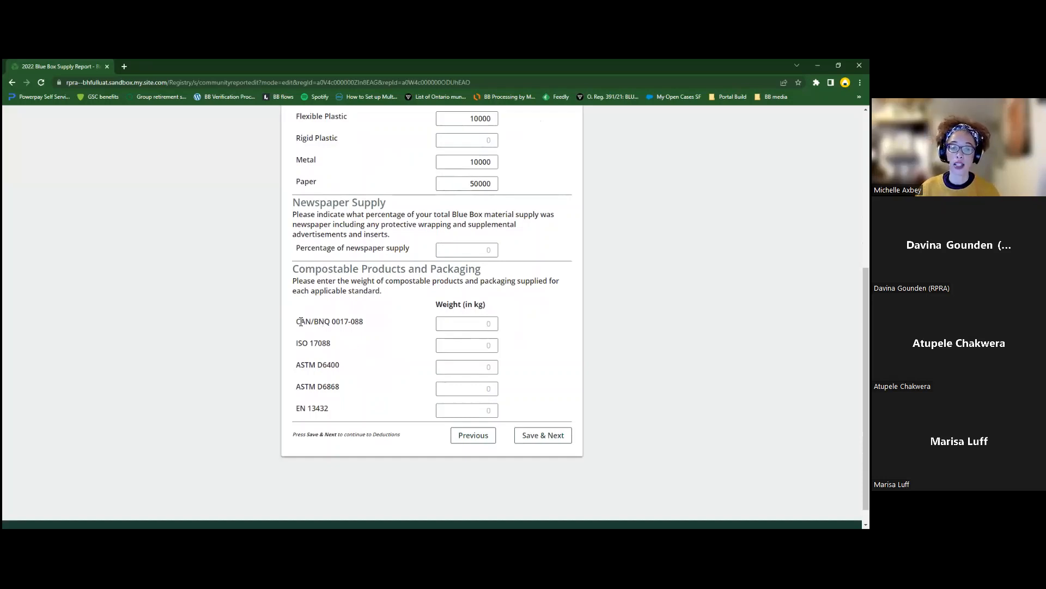
{"action": "left_click_drag", "start_coordinate": [301, 322], "coordinate": [334, 413]}
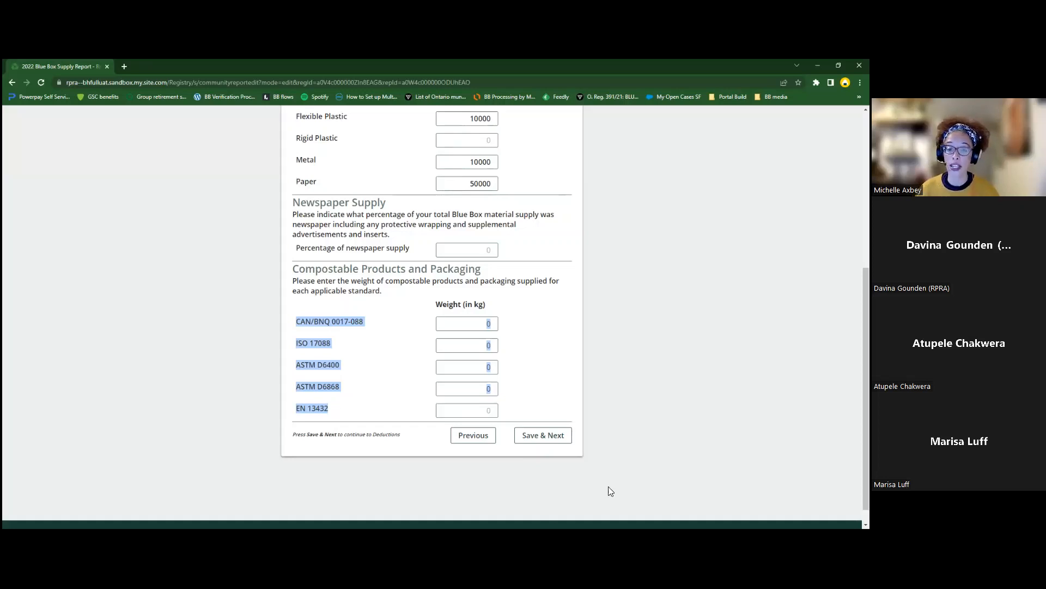
Step: Save the supply data with newspaper supply at 0.00% and continue to Deductions
{"action": "left_click", "coordinate": [528, 436]}
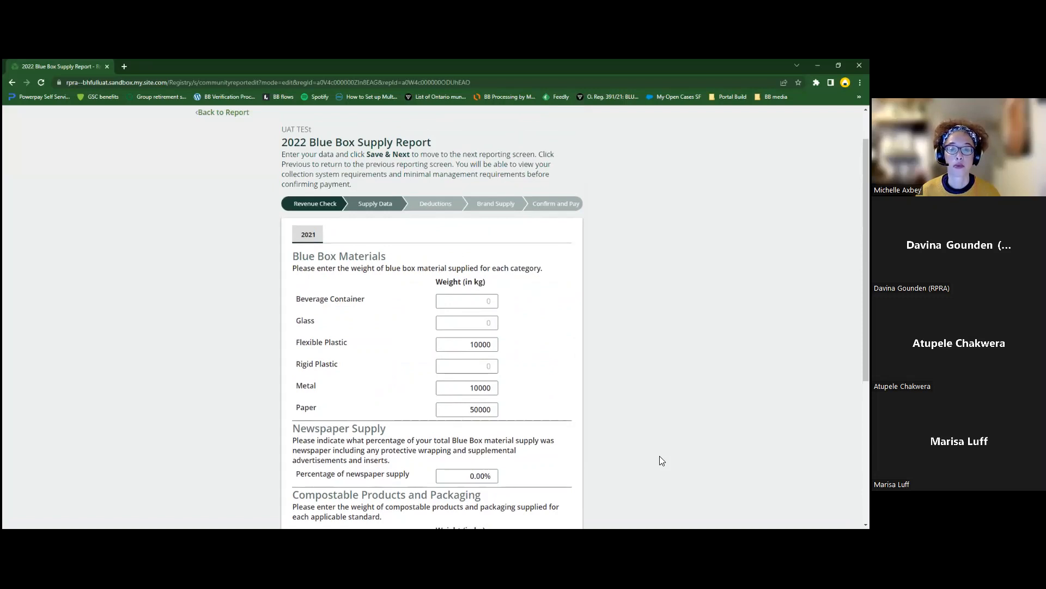
{"action": "scroll", "coordinate": [659, 461], "scroll_direction": "down", "scroll_amount": 4}
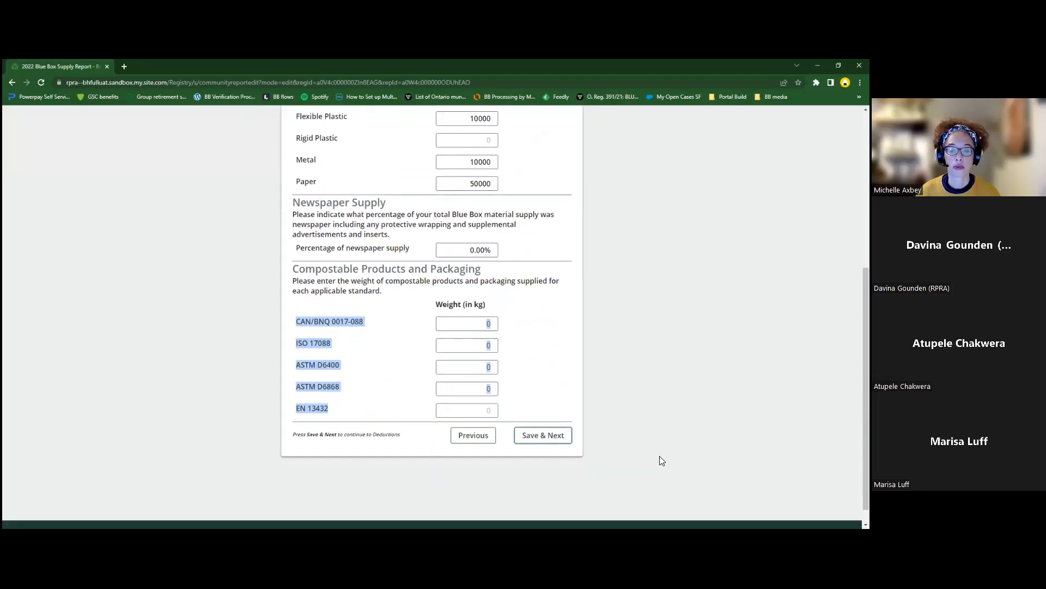
{"action": "left_click", "coordinate": [559, 436]}
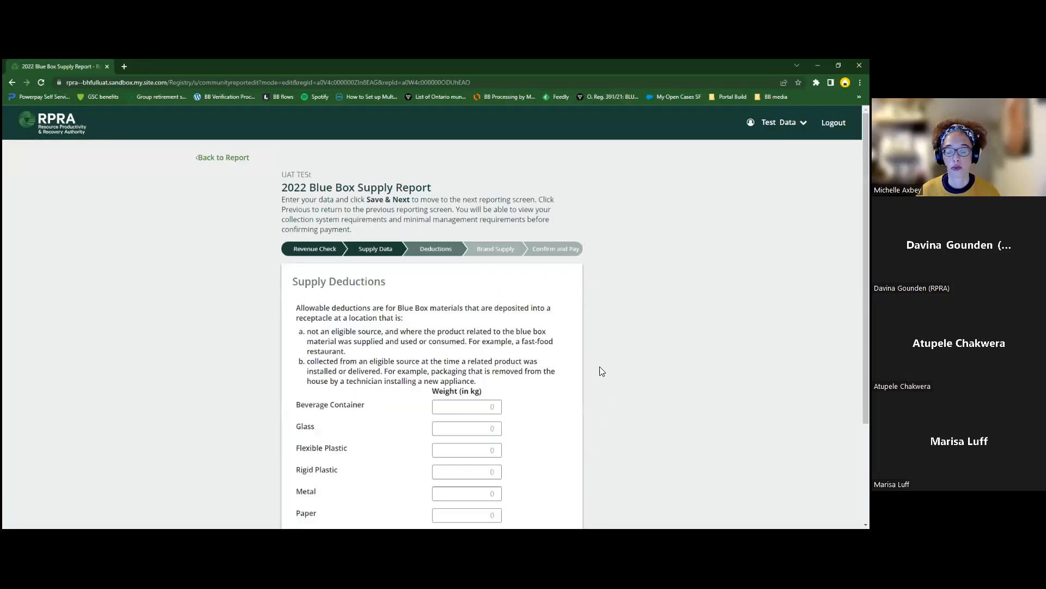
Step: Record a 5000 kg Paper deduction and save the Supply Deductions form
{"action": "scroll", "coordinate": [620, 301], "scroll_direction": "down", "scroll_amount": 2}
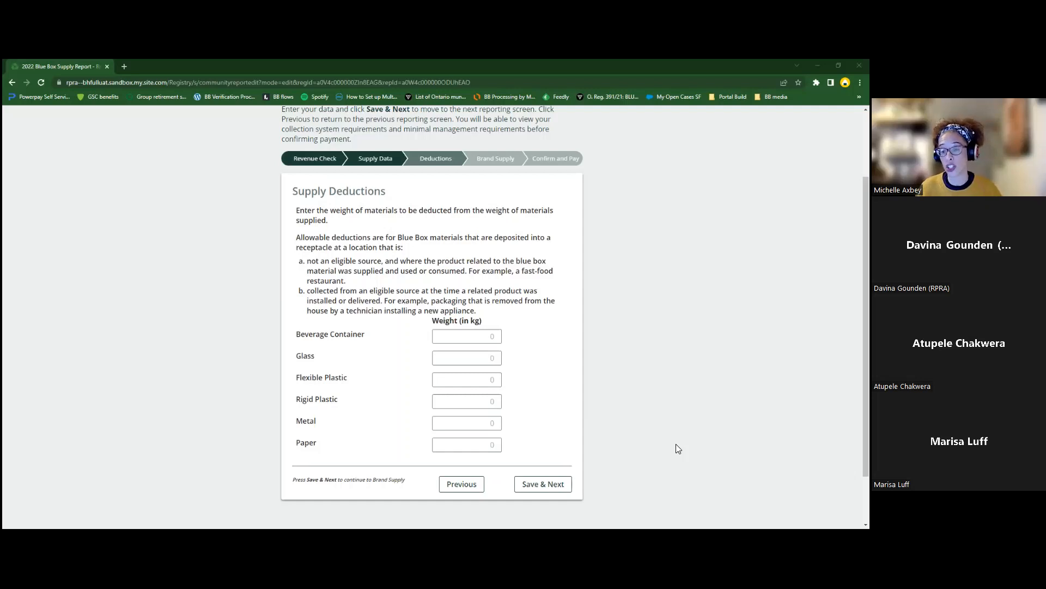
{"action": "left_click", "coordinate": [488, 447]}
{"action": "type", "text": "5000"}
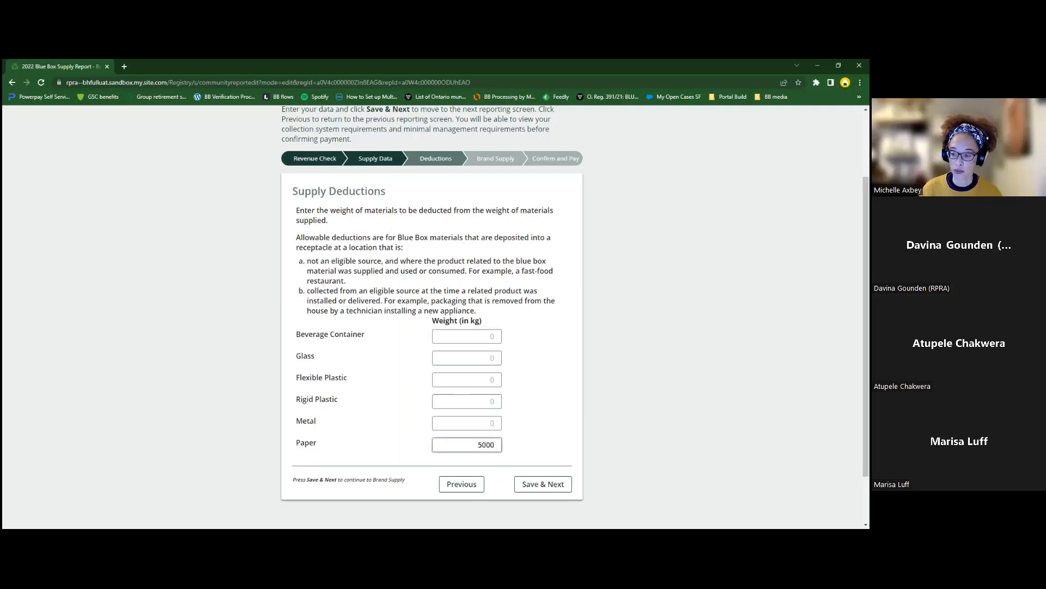
{"action": "left_click", "coordinate": [566, 492]}
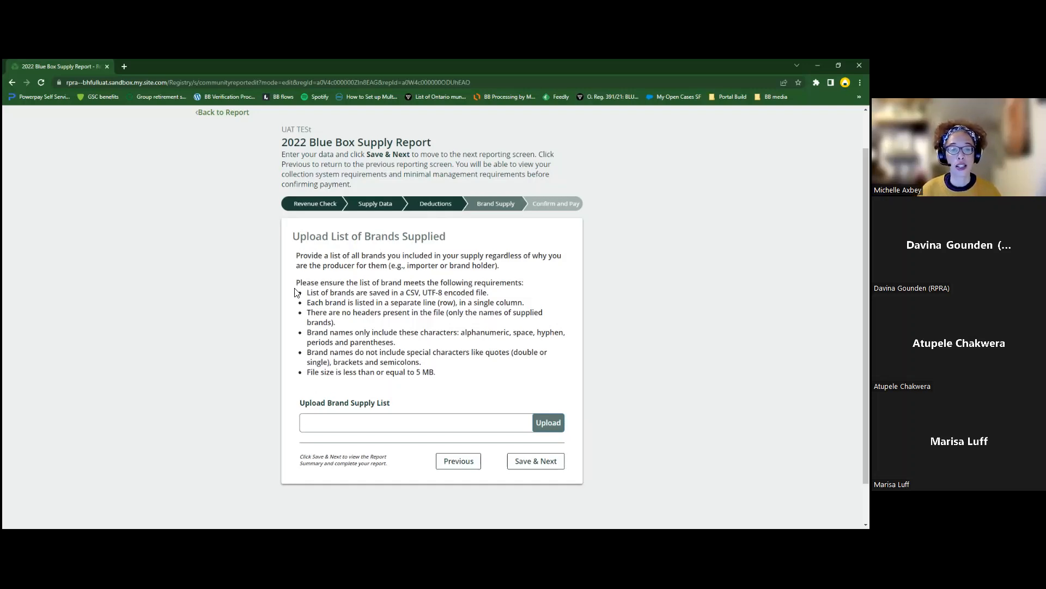
Step: Highlight the brand list file requirements on the Brand Supply page, then clear the highlight
{"action": "left_click_drag", "start_coordinate": [312, 294], "coordinate": [455, 374]}
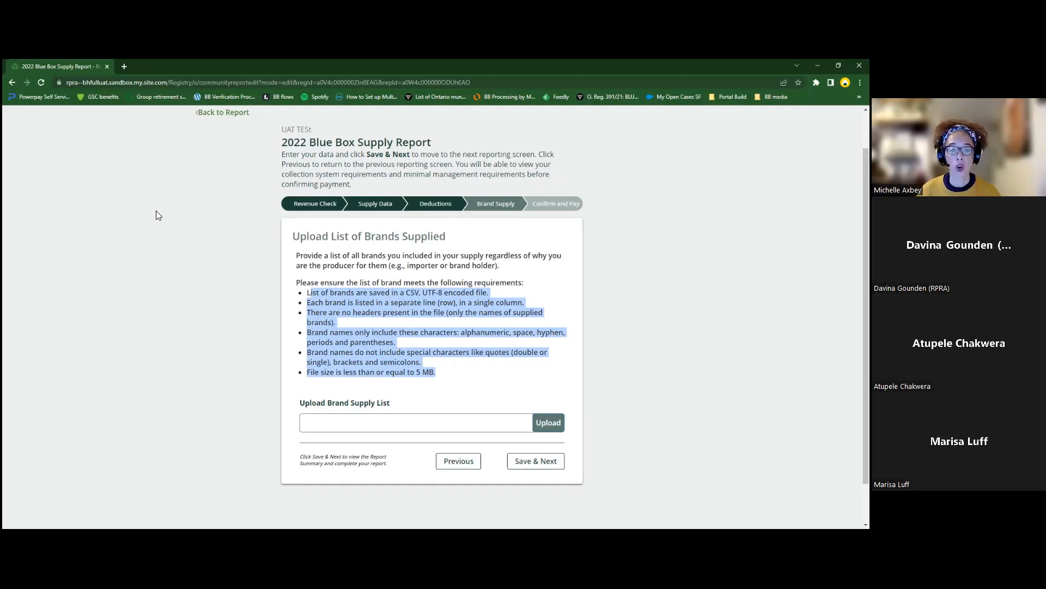
{"action": "left_click", "coordinate": [433, 274]}
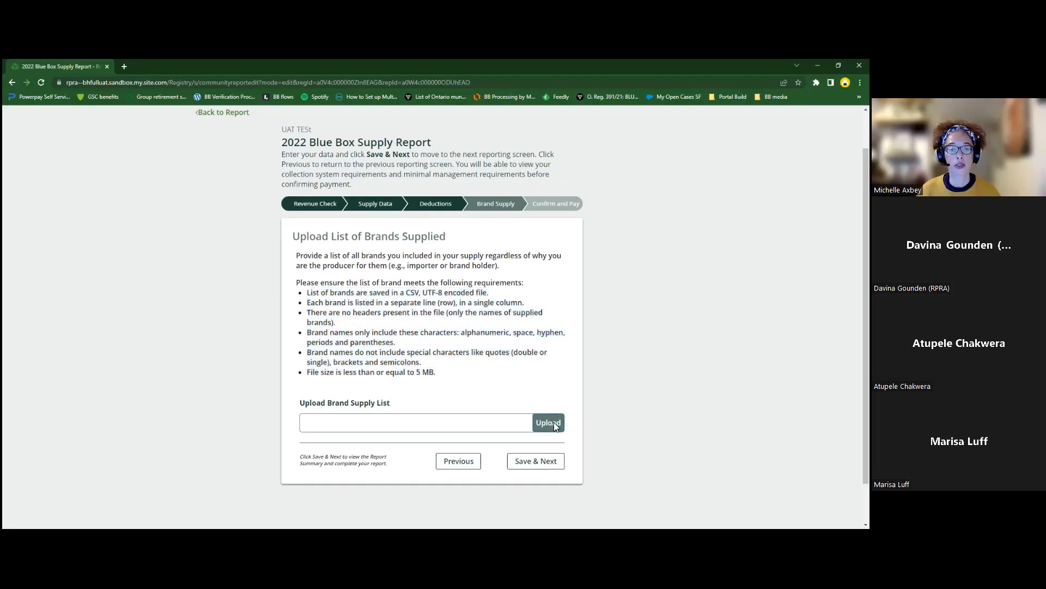
Step: Upload 'brand supply list.csv' from the Downloads folder as the brand supply list
{"action": "left_click", "coordinate": [553, 423]}
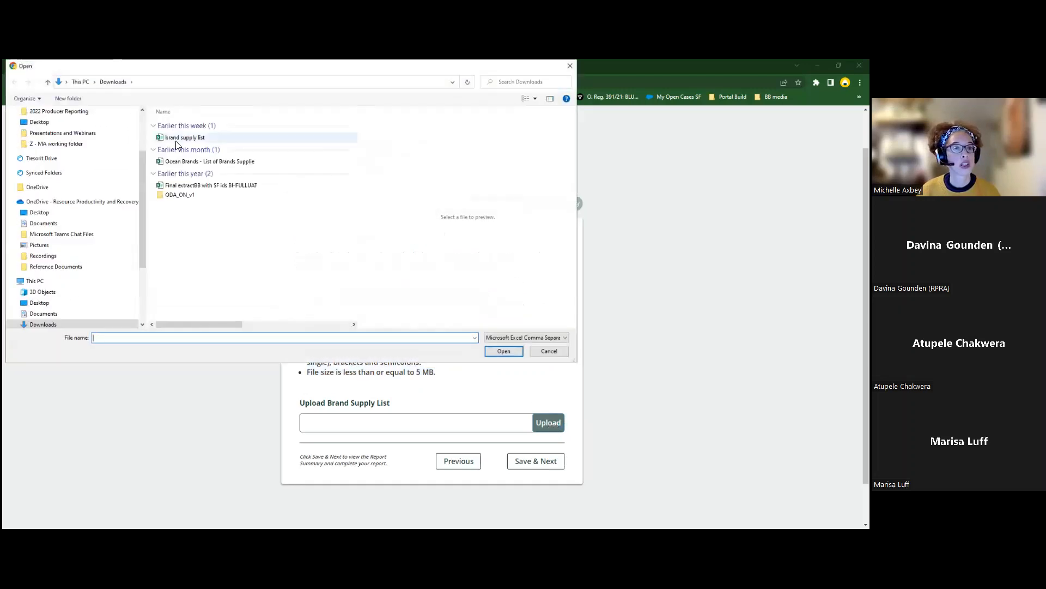
{"action": "left_click", "coordinate": [176, 141]}
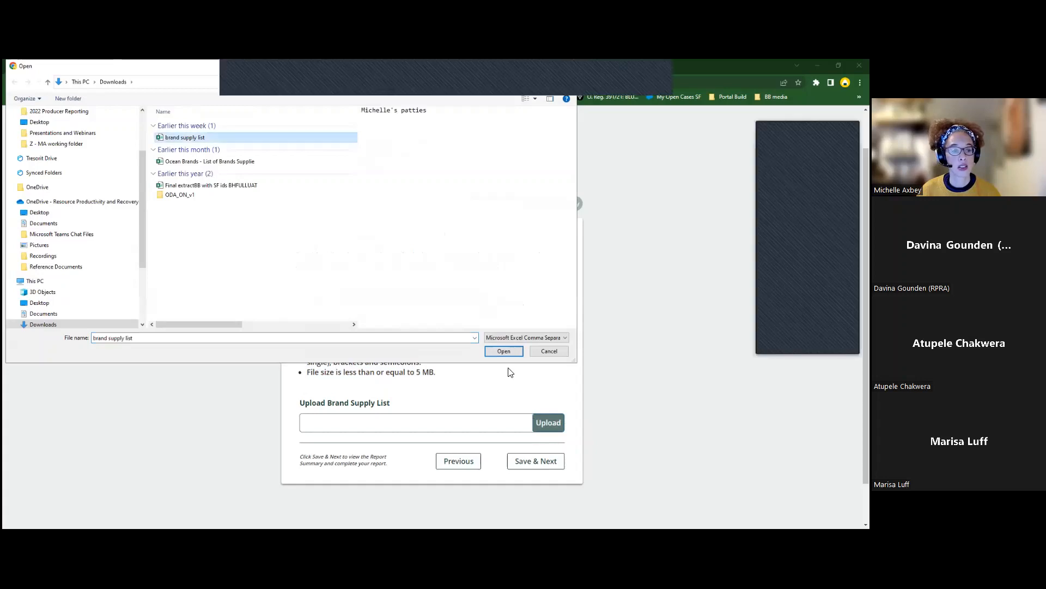
{"action": "left_click", "coordinate": [505, 352]}
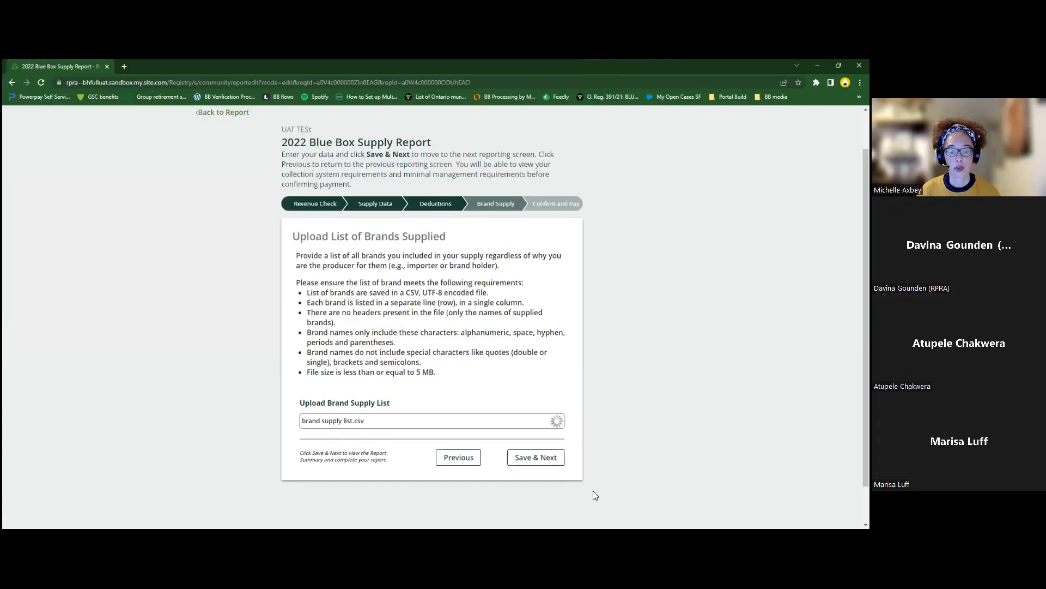
{"action": "scroll", "coordinate": [565, 442], "scroll_direction": "down", "scroll_amount": 1}
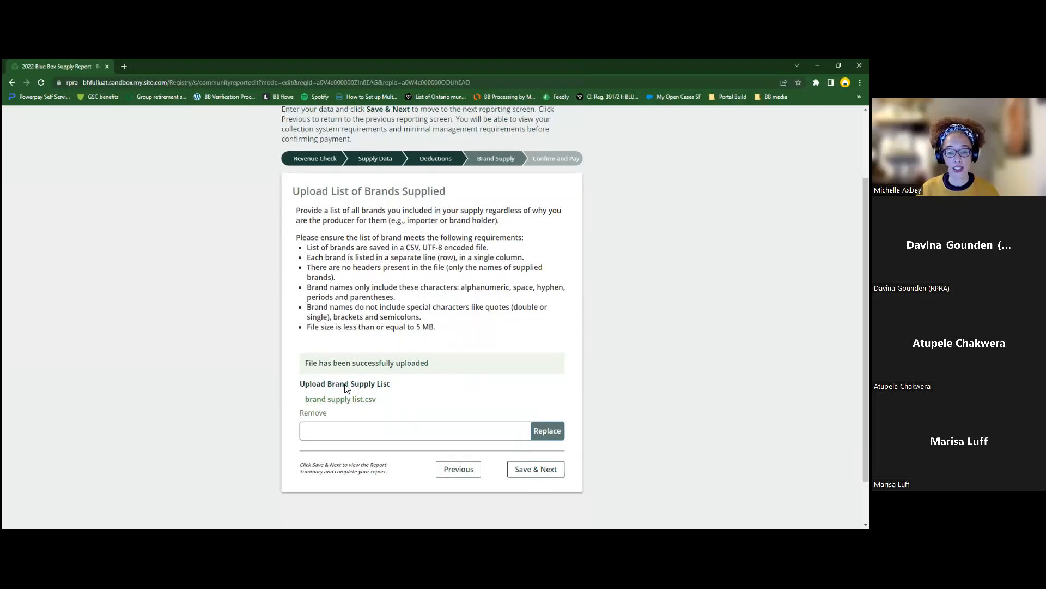
Step: Save the Brand Supply step to reach the summary showing a $286.00 registry fee
{"action": "left_click", "coordinate": [535, 476]}
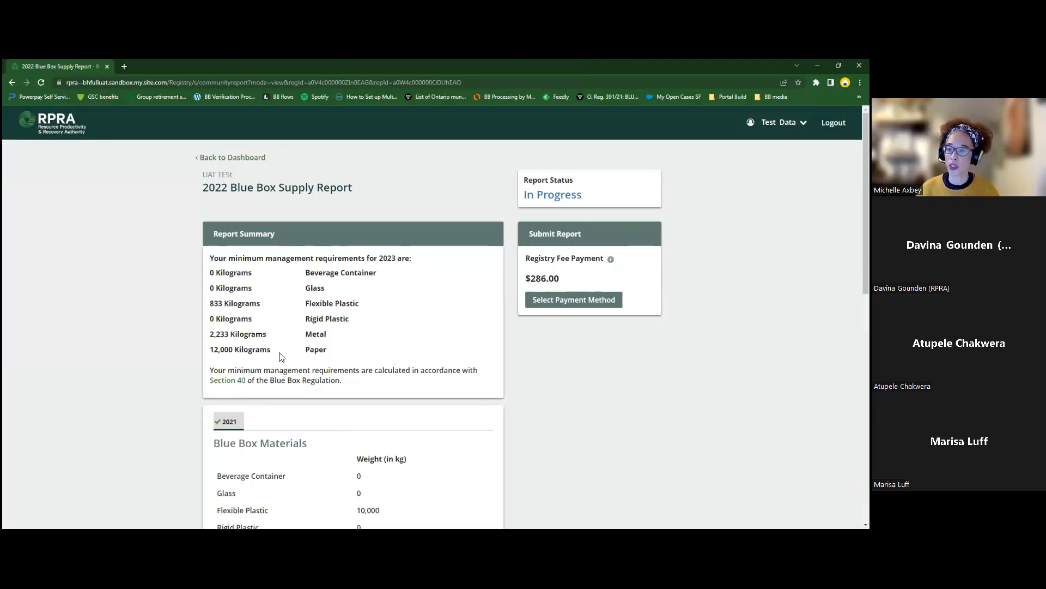
{"action": "scroll", "coordinate": [282, 357], "scroll_direction": "down", "scroll_amount": 1}
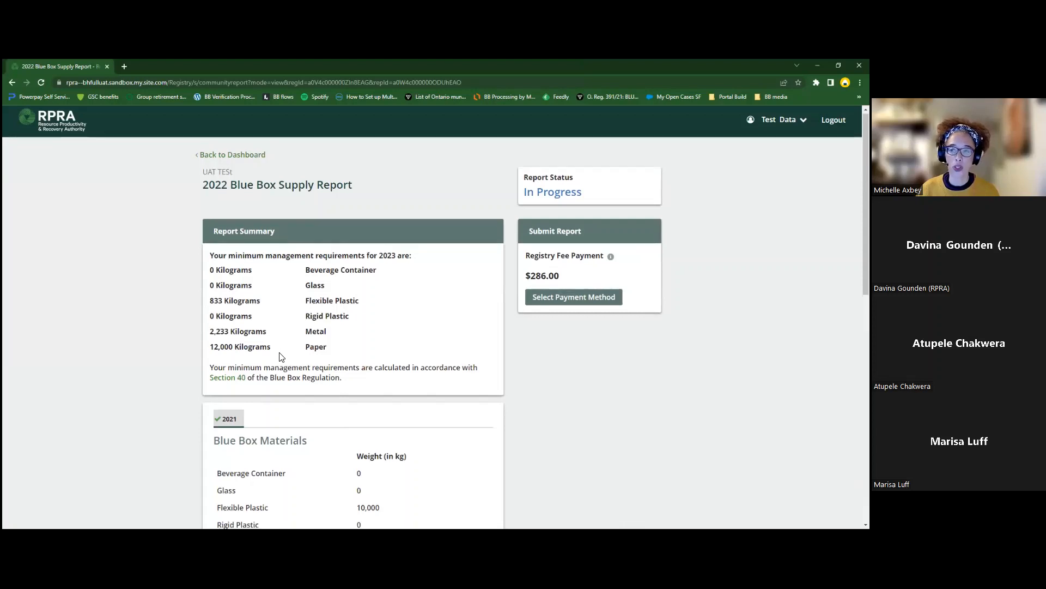
{"action": "scroll", "coordinate": [281, 357], "scroll_direction": "down", "scroll_amount": 1}
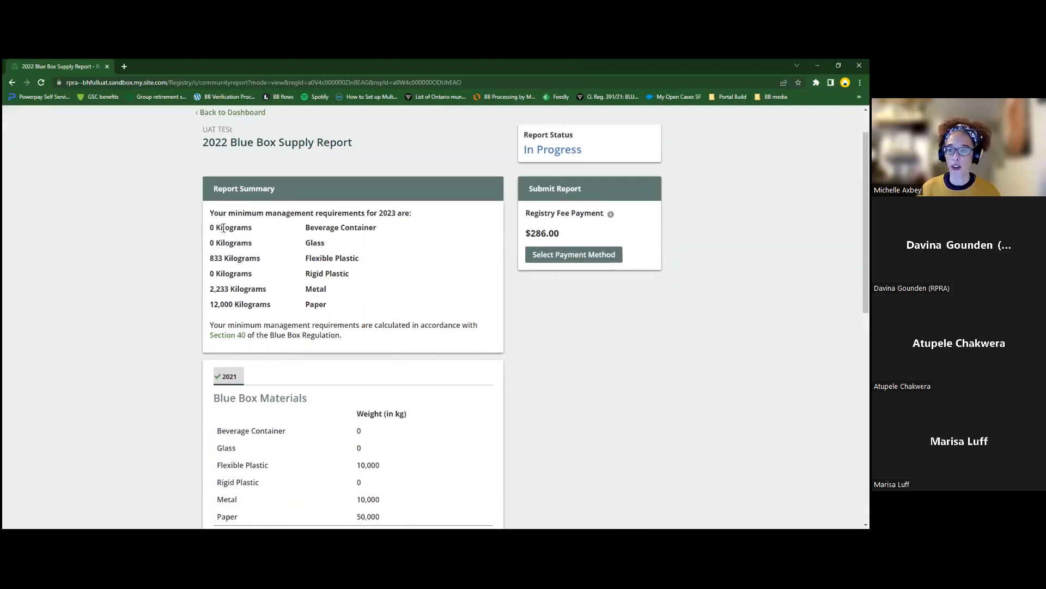
{"action": "left_click_drag", "start_coordinate": [210, 213], "coordinate": [393, 211]}
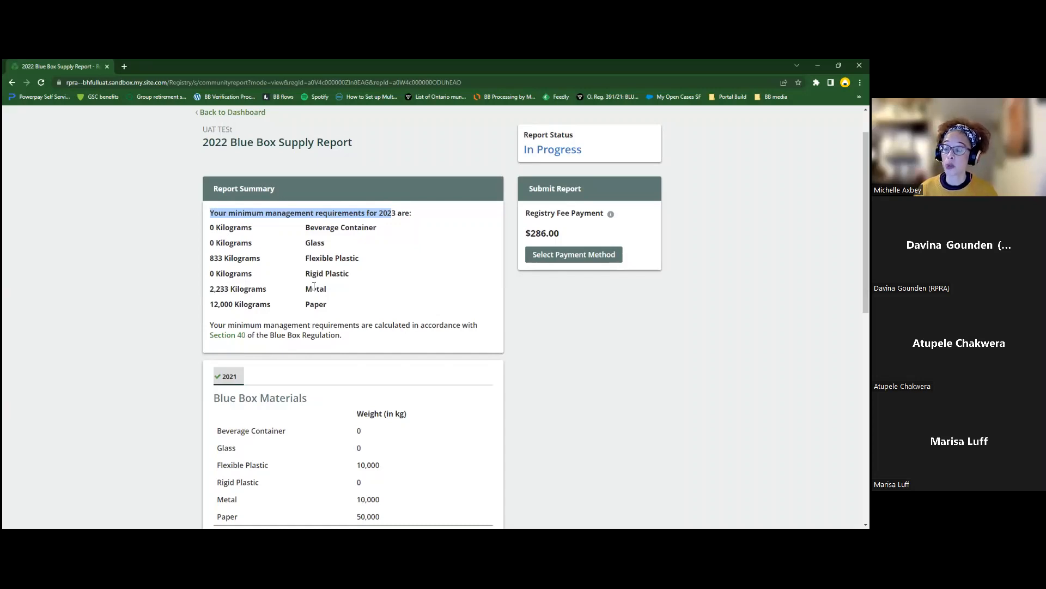
{"action": "scroll", "coordinate": [173, 302], "scroll_direction": "down", "scroll_amount": 1}
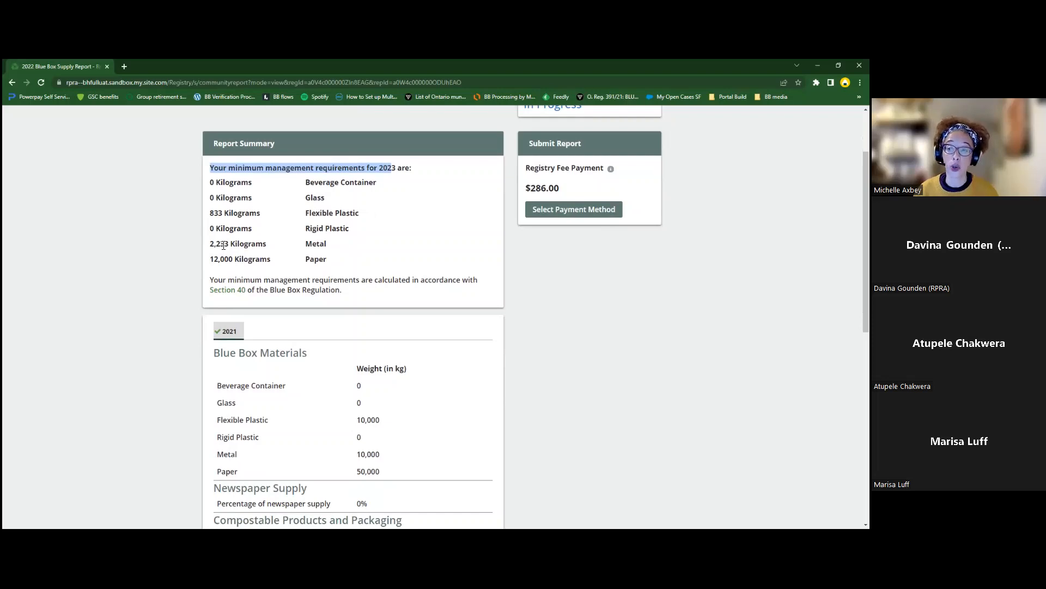
Step: Scroll through the 2022 Blue Box Supply Report, then return to its summary showing the $286.00 fee
{"action": "scroll", "coordinate": [224, 246], "scroll_direction": "down", "scroll_amount": 2}
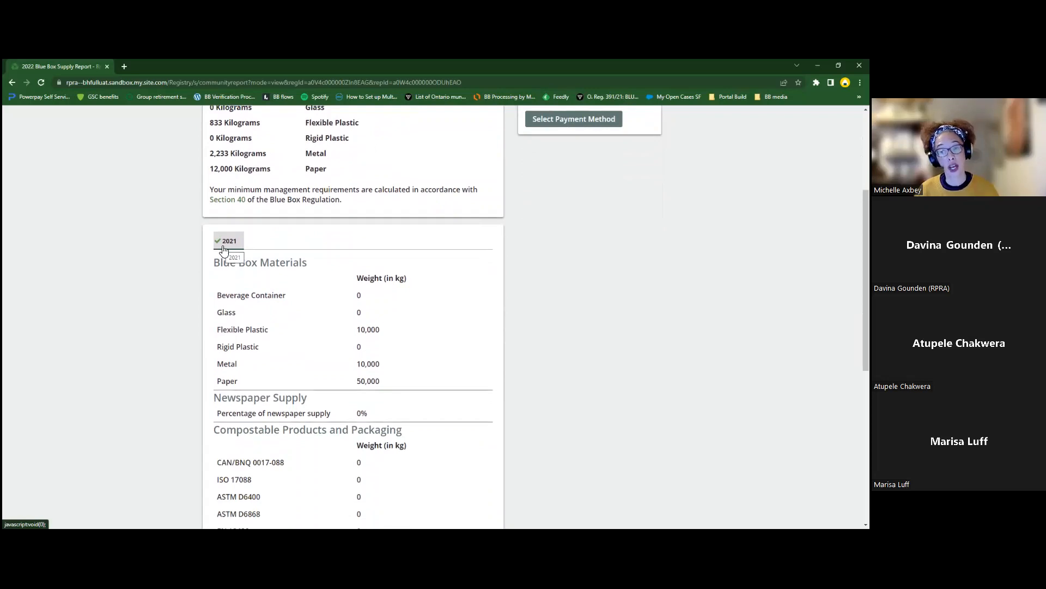
{"action": "scroll", "coordinate": [222, 249], "scroll_direction": "down", "scroll_amount": 2}
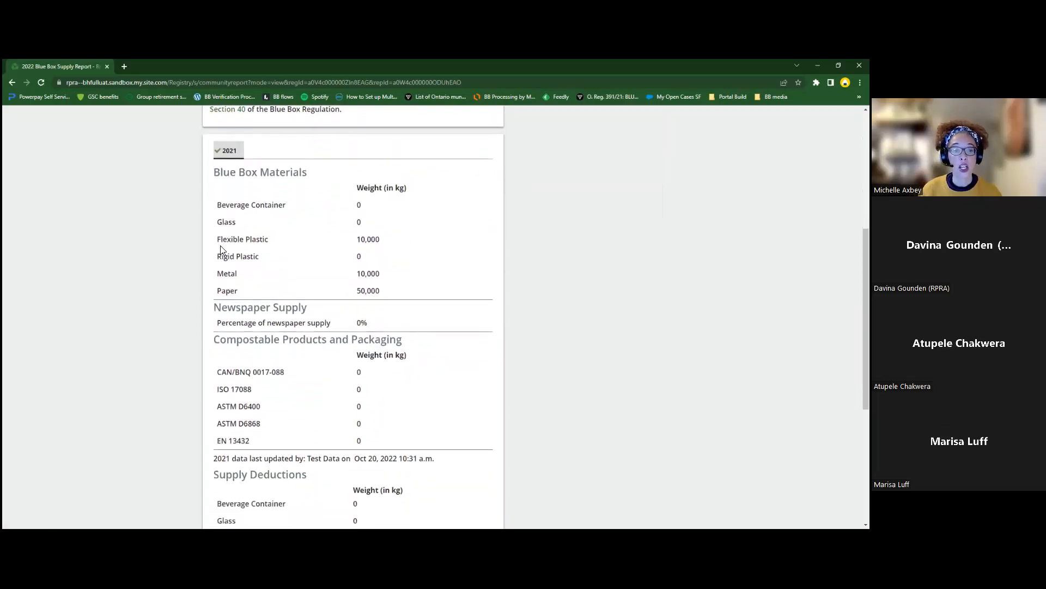
{"action": "scroll", "coordinate": [221, 249], "scroll_direction": "down", "scroll_amount": 1}
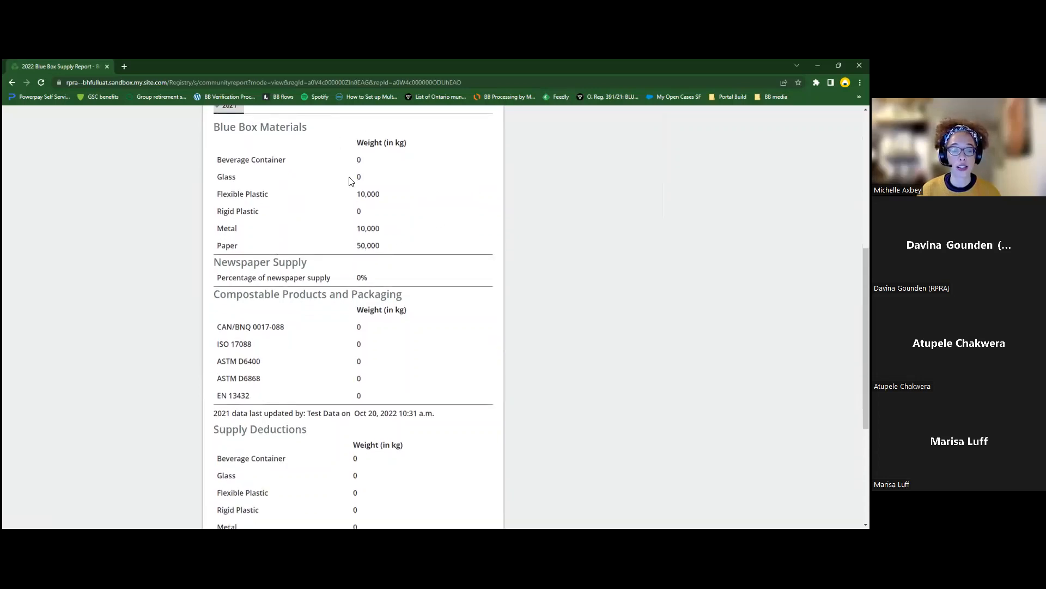
{"action": "scroll", "coordinate": [409, 323], "scroll_direction": "down", "scroll_amount": 2}
{"action": "scroll", "coordinate": [402, 456], "scroll_direction": "down", "scroll_amount": 2}
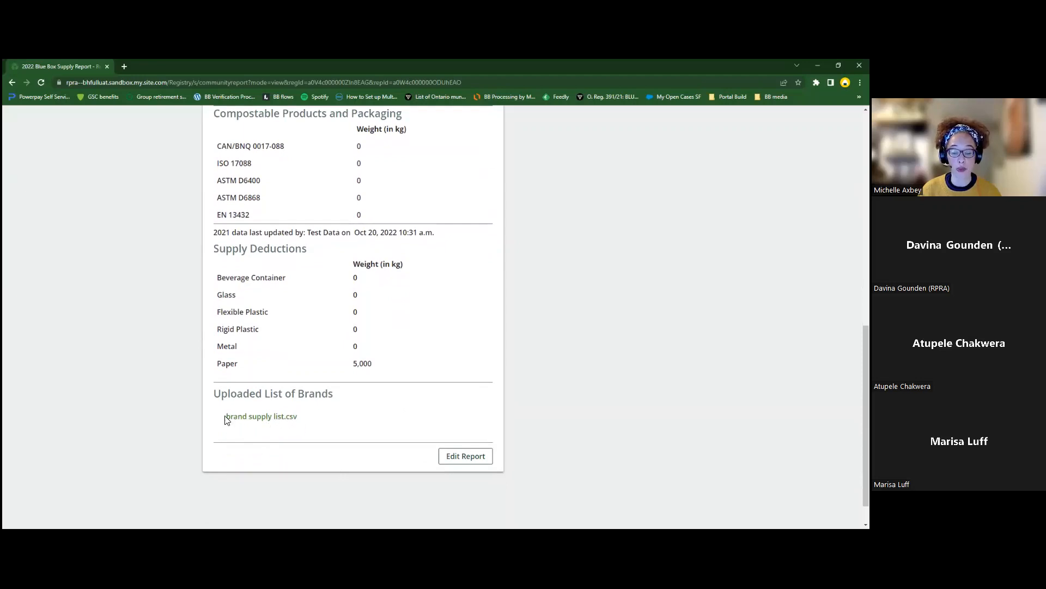
{"action": "left_click", "coordinate": [465, 456]}
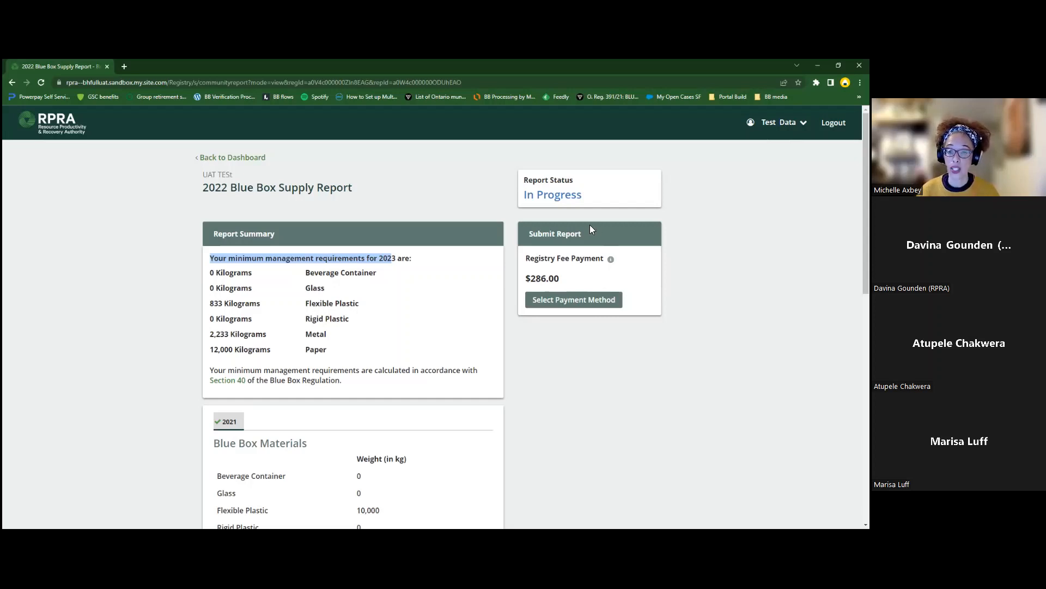
Step: Open the Payment Method dialog for the $286.00 registry fee
{"action": "left_click", "coordinate": [569, 305]}
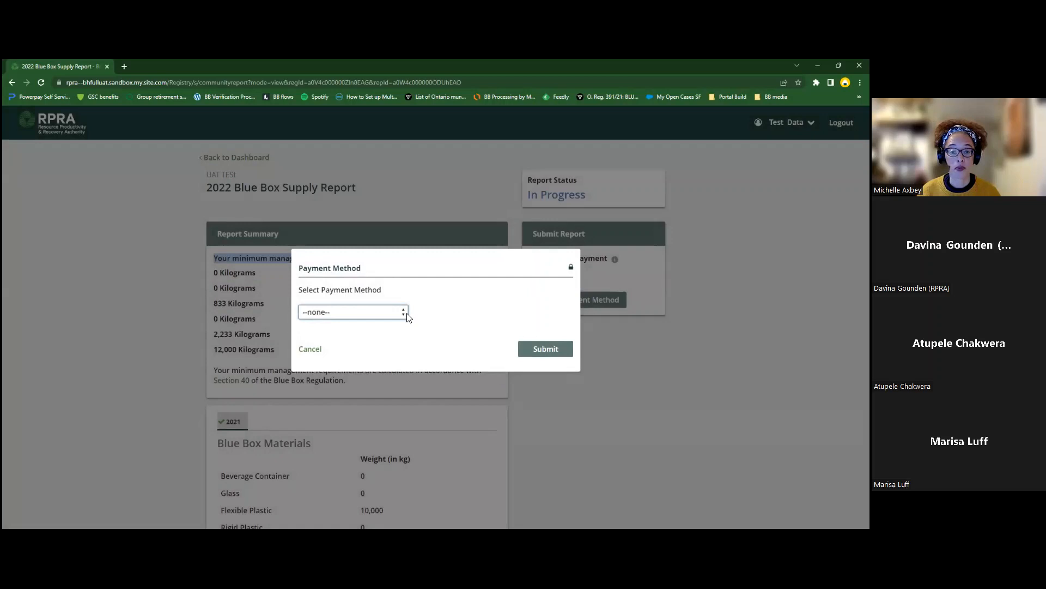
Step: Review the available payment methods, then cancel the dialog without choosing one
{"action": "left_click", "coordinate": [406, 314]}
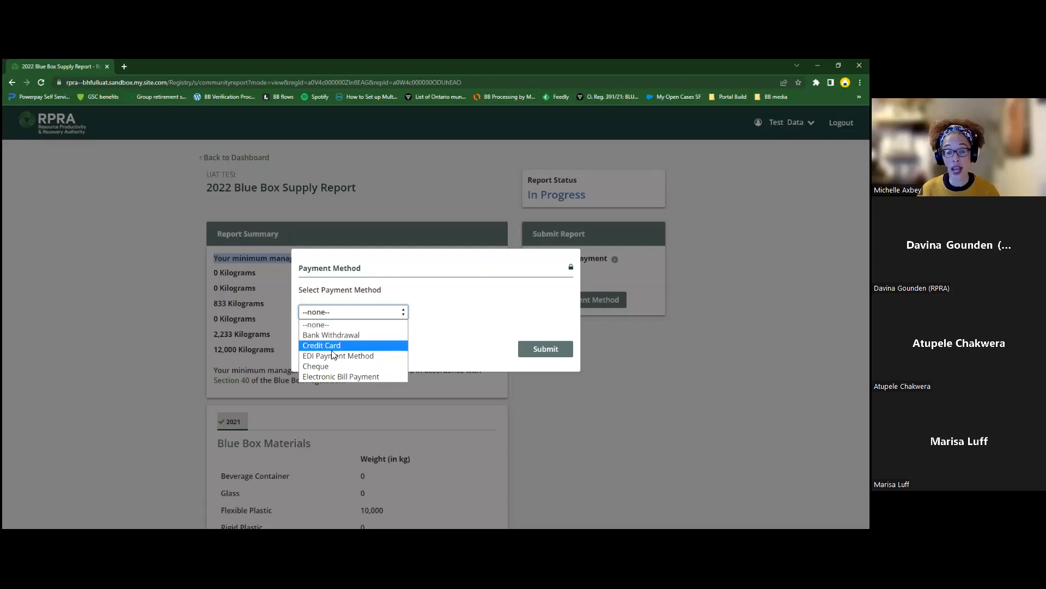
{"action": "left_click", "coordinate": [648, 454]}
{"action": "left_click", "coordinate": [302, 353]}
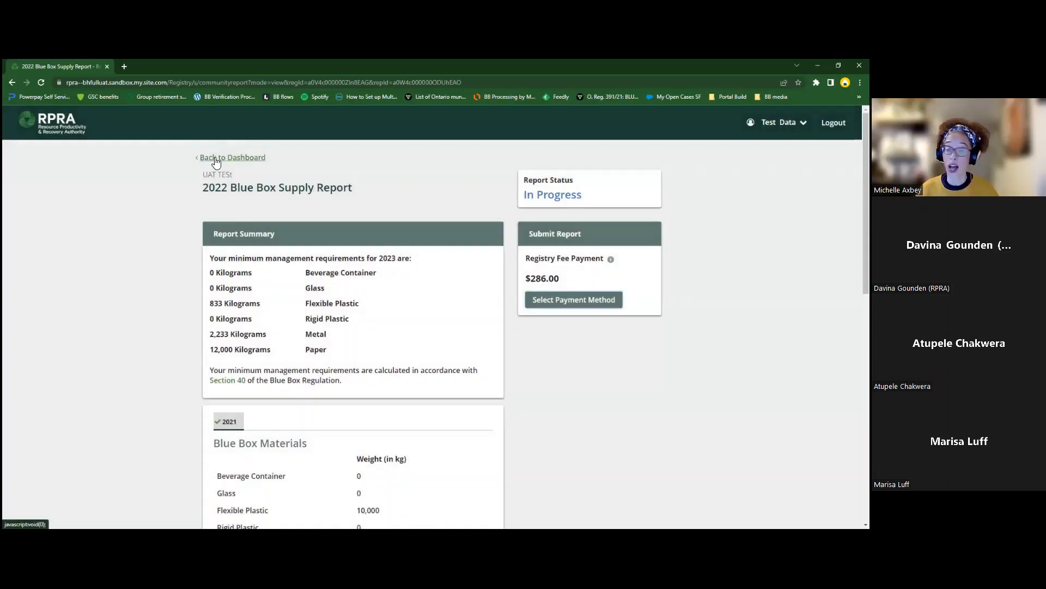
Step: Choose Cheque as the payment method for the $286.00 registry fee
{"action": "scroll", "coordinate": [359, 335], "scroll_direction": "down", "scroll_amount": 5}
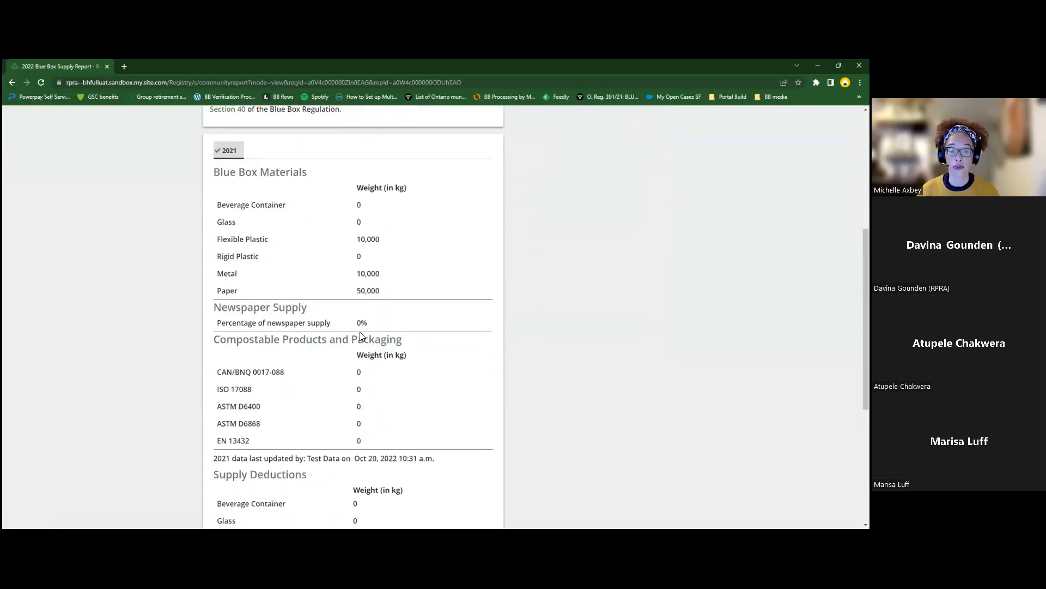
{"action": "scroll", "coordinate": [360, 335], "scroll_direction": "up", "scroll_amount": 5}
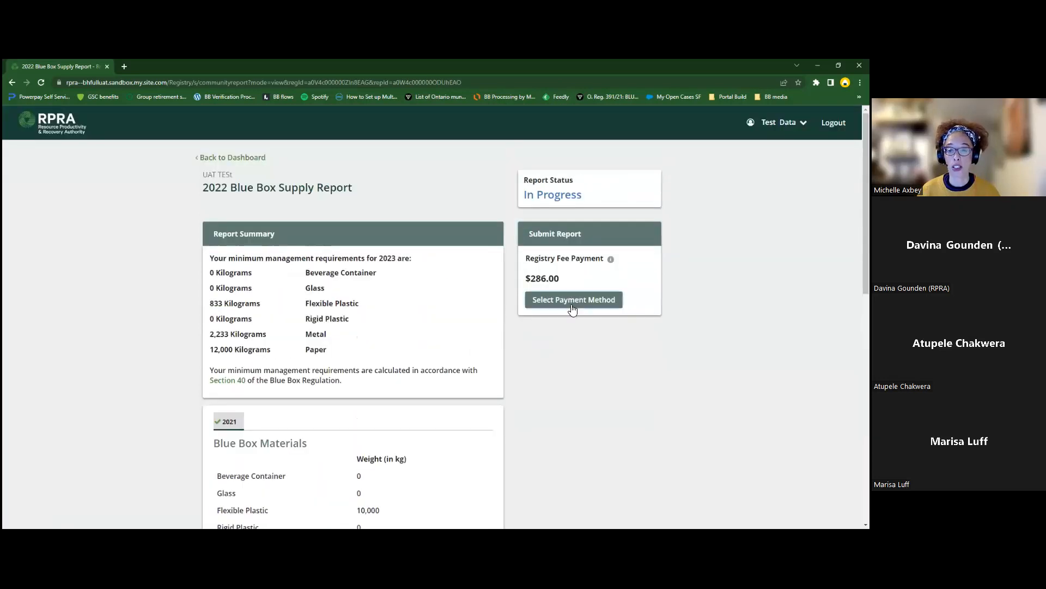
{"action": "left_click", "coordinate": [572, 300]}
{"action": "left_click", "coordinate": [402, 312]}
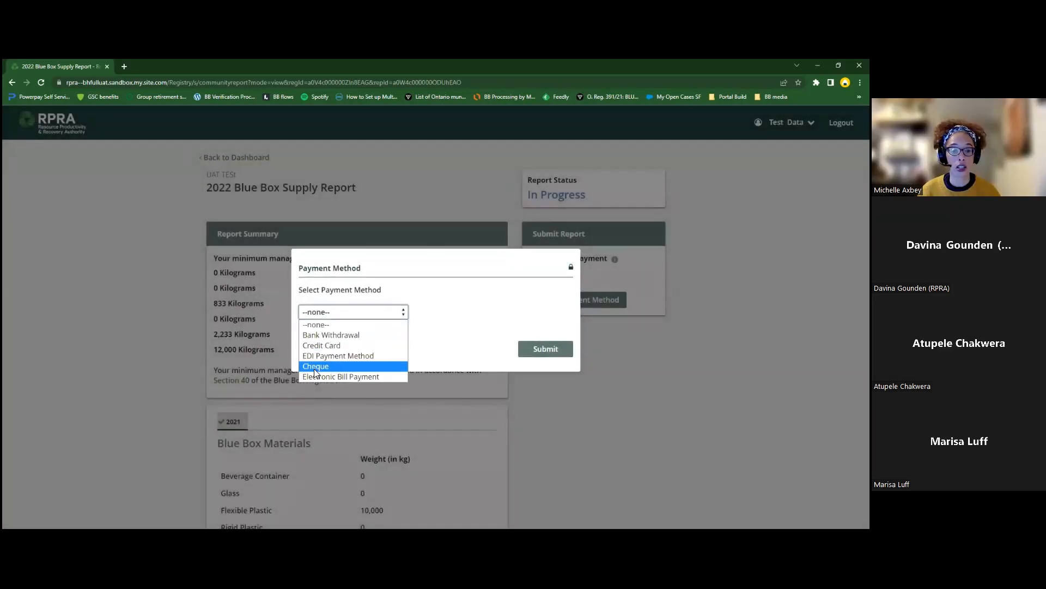
{"action": "left_click", "coordinate": [316, 366]}
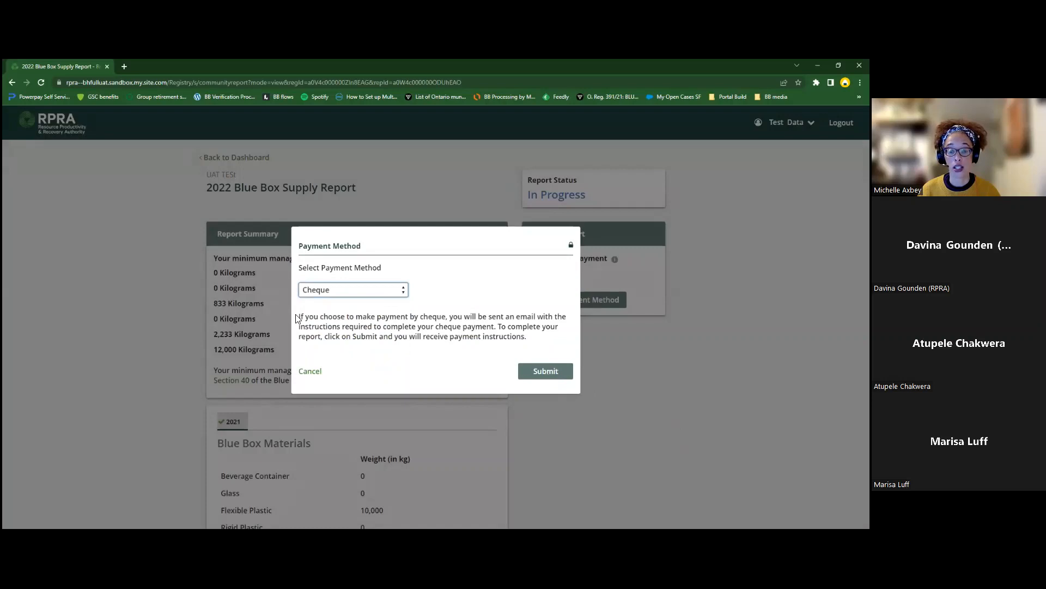
Step: Review the cheque payment instructions and submit the 2022 Blue Box Supply Report
{"action": "left_click_drag", "start_coordinate": [300, 316], "coordinate": [540, 340]}
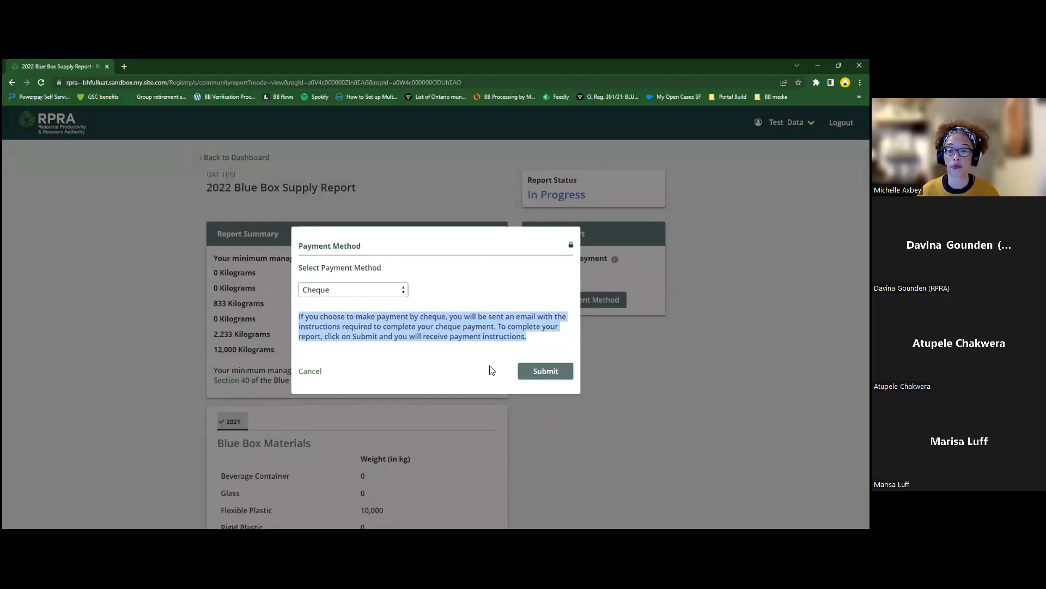
{"action": "left_click_drag", "start_coordinate": [398, 357], "coordinate": [399, 353]}
{"action": "left_click", "coordinate": [413, 365]}
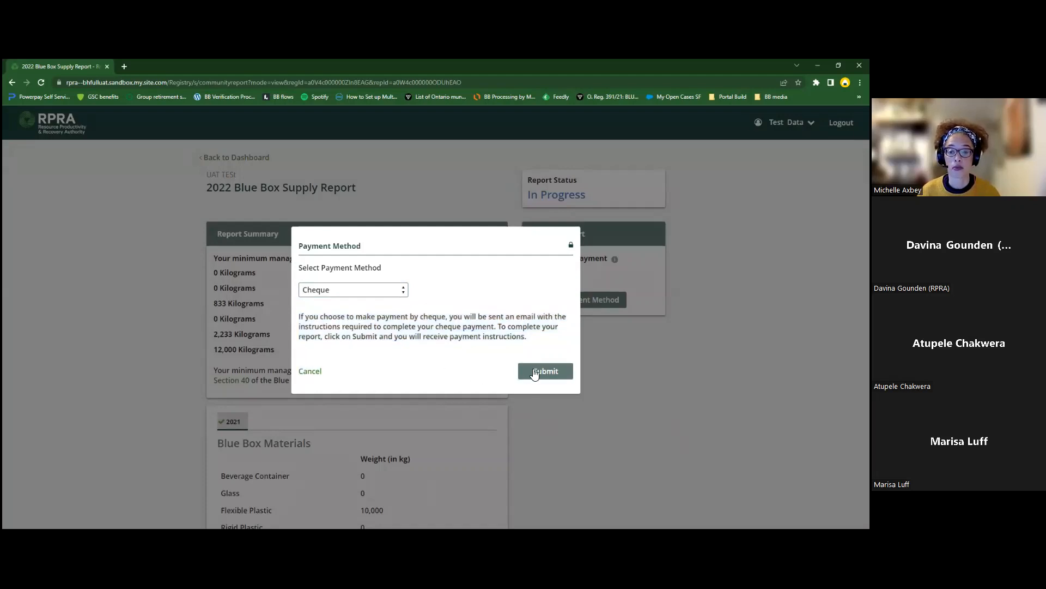
{"action": "left_click", "coordinate": [534, 372]}
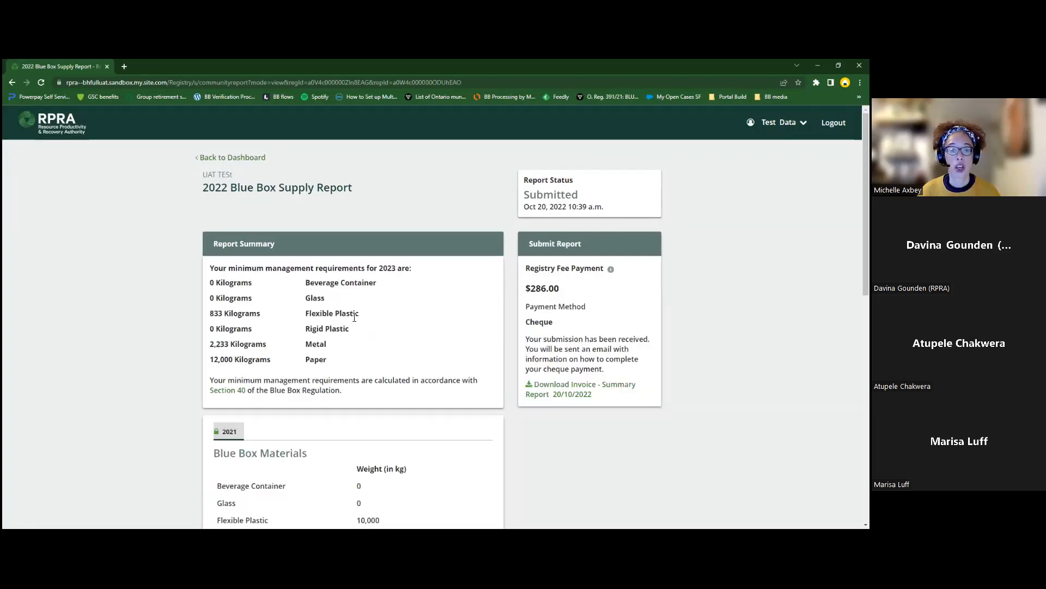
{"action": "scroll", "coordinate": [393, 315], "scroll_direction": "down", "scroll_amount": 1}
{"action": "scroll", "coordinate": [301, 430], "scroll_direction": "up", "scroll_amount": 1}
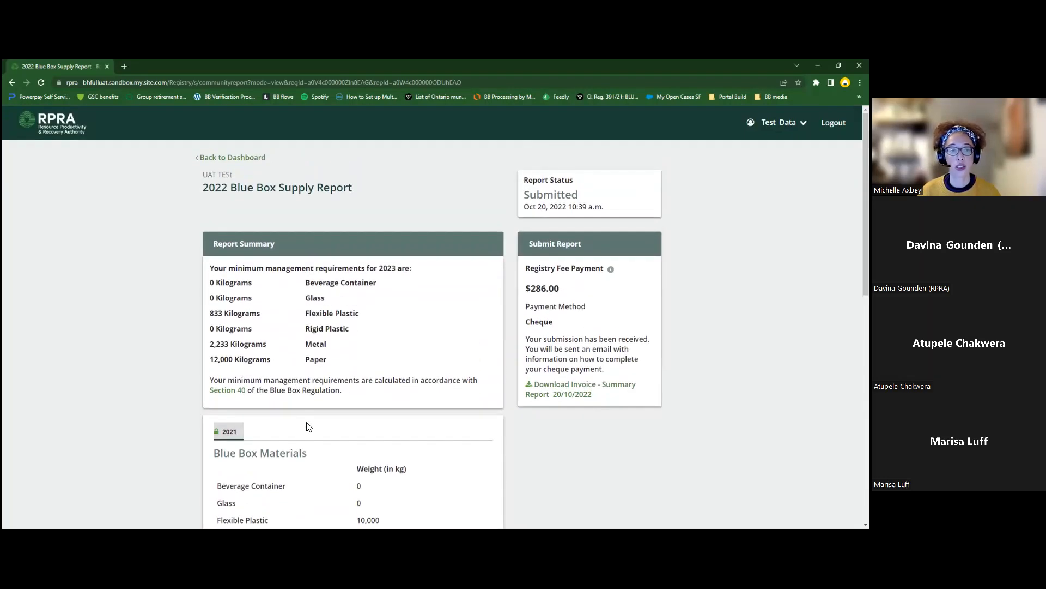
Step: Return to the Blue Box dashboard and answer Yes to having contracted PROs
{"action": "left_click", "coordinate": [219, 157]}
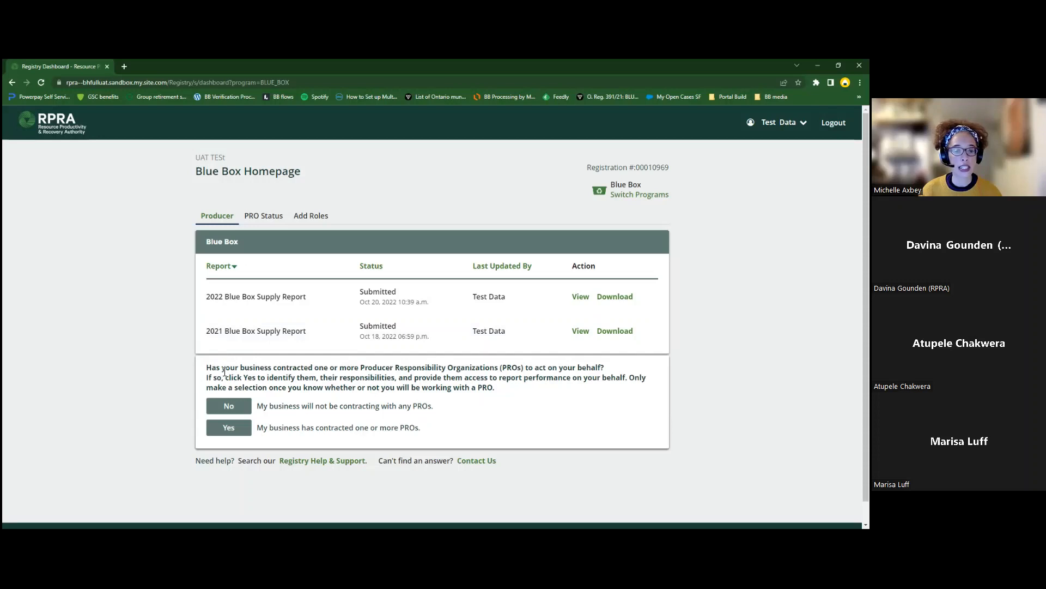
{"action": "left_click_drag", "start_coordinate": [361, 368], "coordinate": [525, 369]}
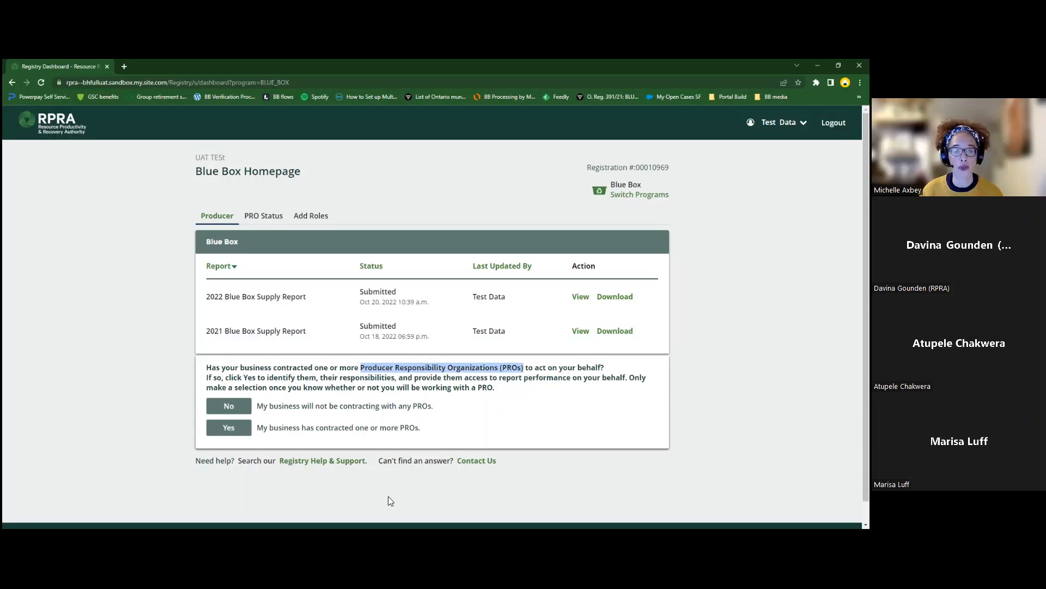
{"action": "left_click", "coordinate": [226, 429]}
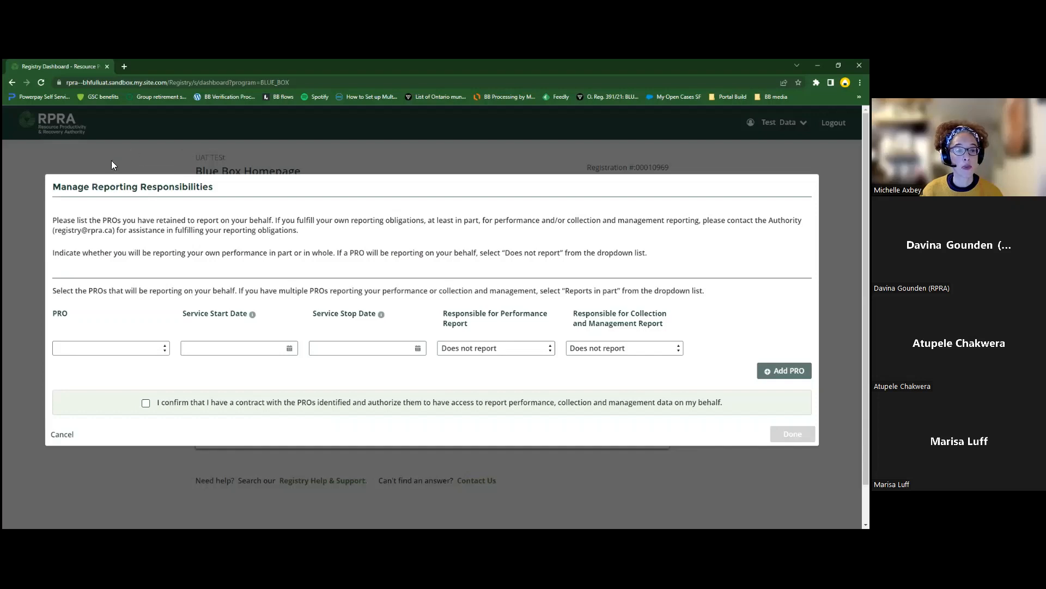
Step: Select BB PRO with a 31-Dec-2022 service start date, then open the stop-date calendar
{"action": "left_click", "coordinate": [161, 353]}
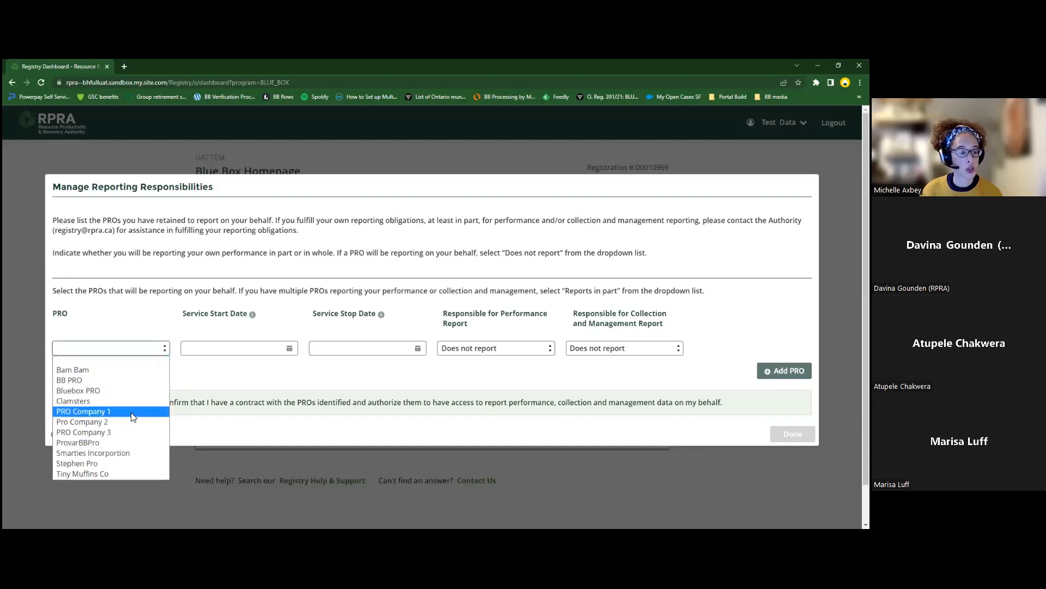
{"action": "left_click", "coordinate": [112, 381]}
{"action": "left_click", "coordinate": [291, 348]}
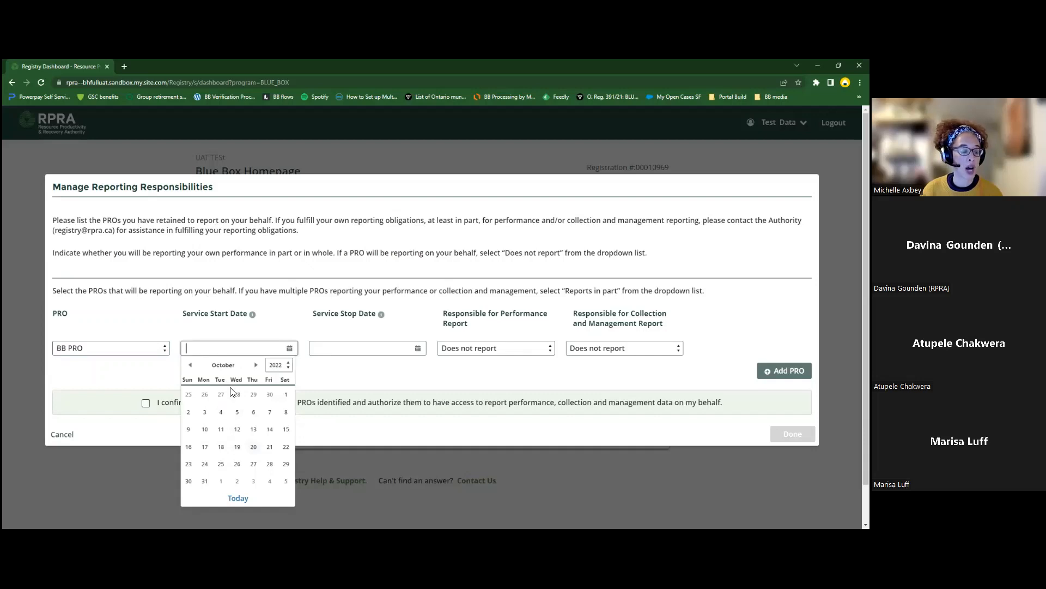
{"action": "left_click", "coordinate": [256, 365]}
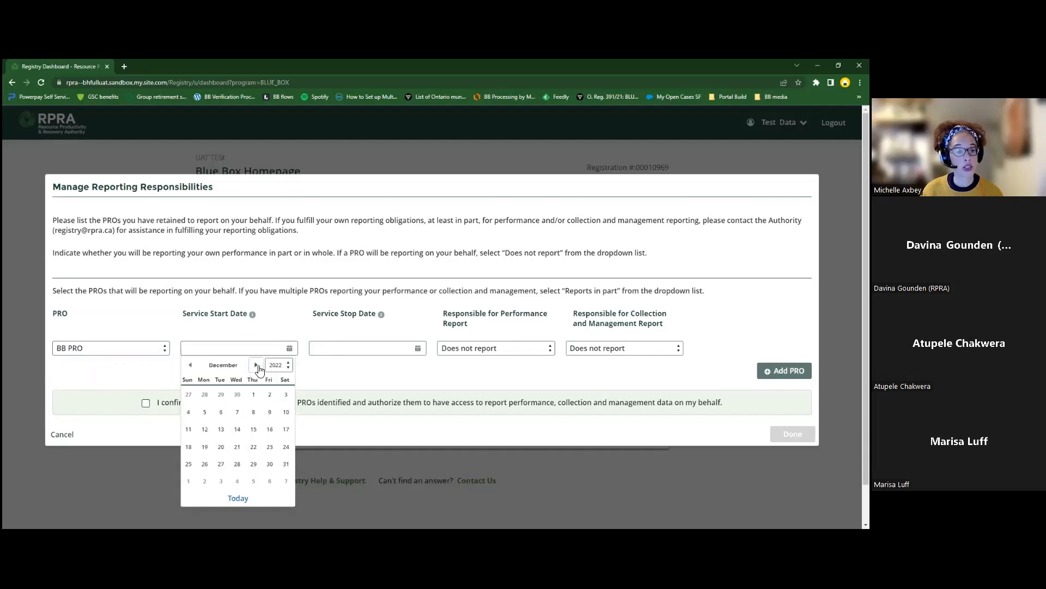
{"action": "left_click", "coordinate": [256, 365]}
{"action": "left_click", "coordinate": [188, 394]}
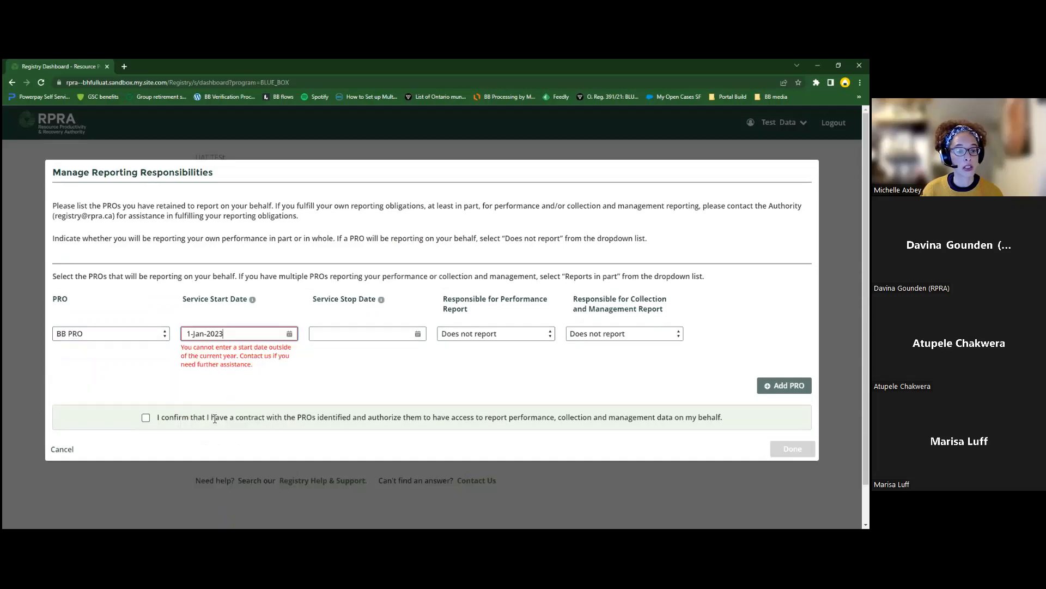
{"action": "left_click", "coordinate": [293, 336]}
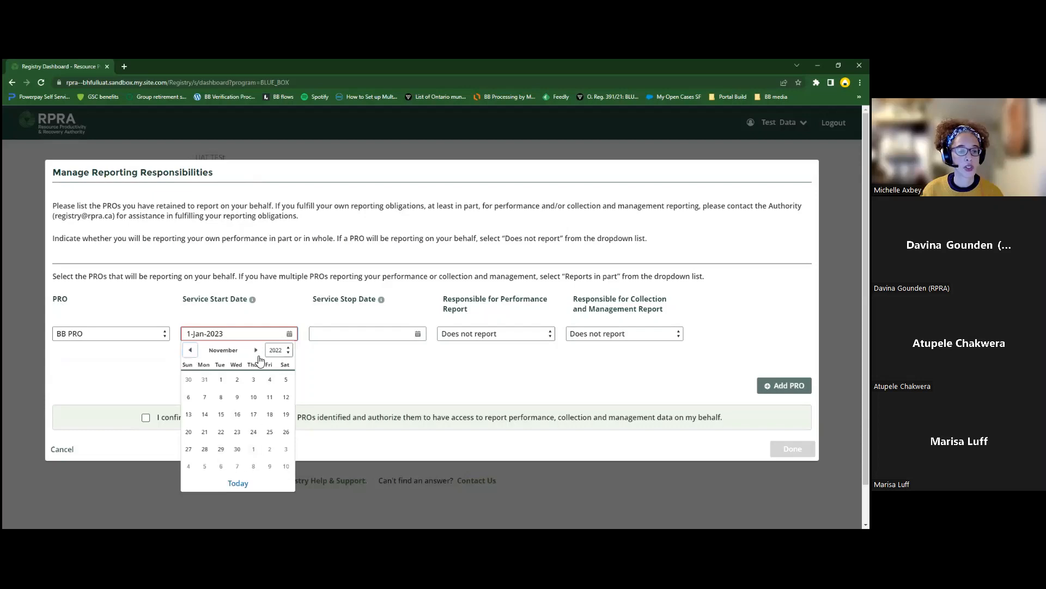
{"action": "left_click", "coordinate": [285, 448]}
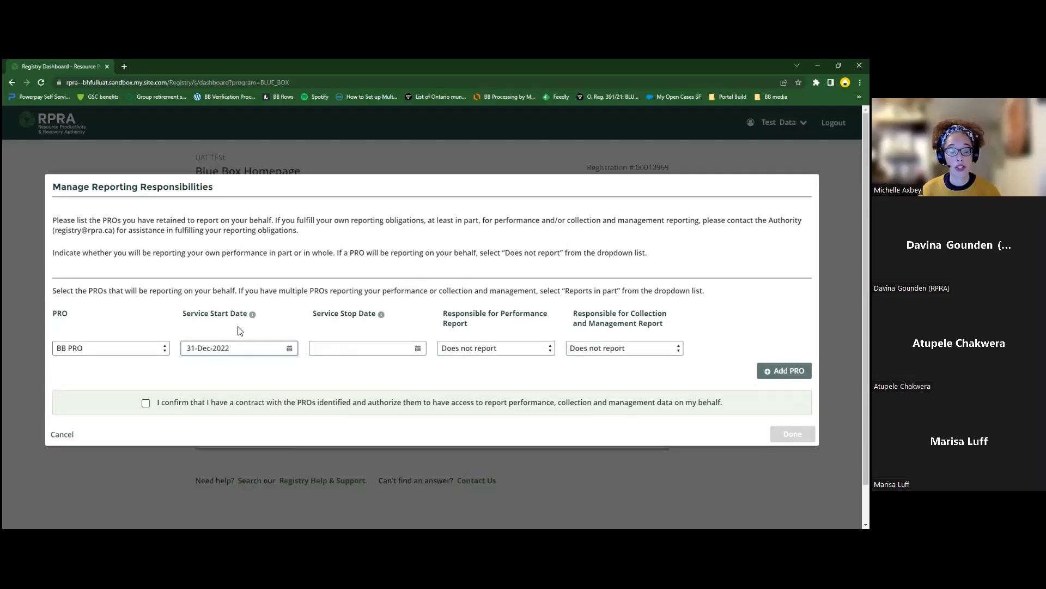
{"action": "left_click", "coordinate": [366, 352]}
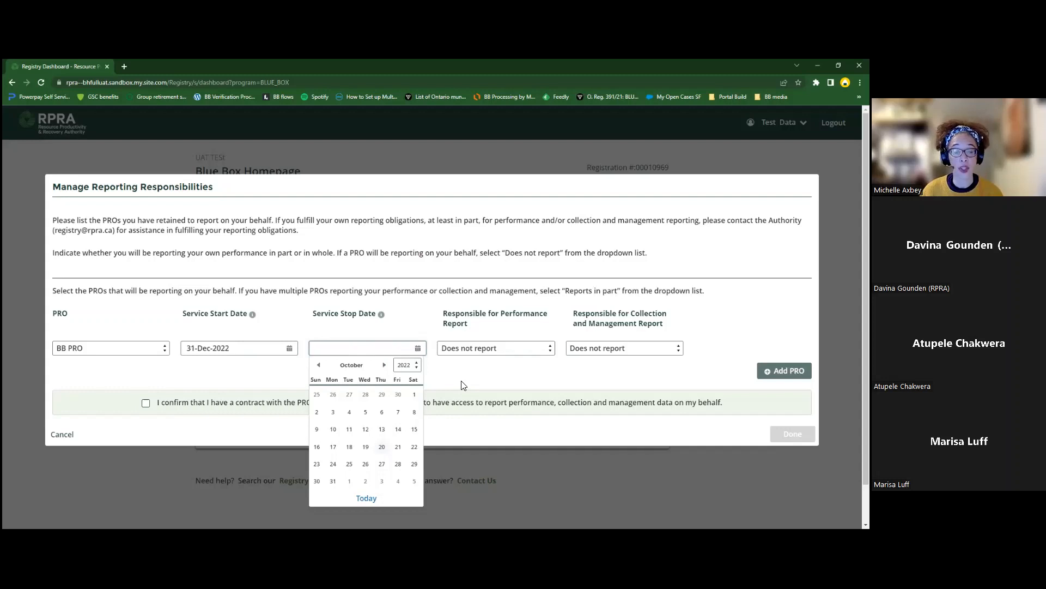
Step: Set BB PRO to Reports in full for performance and collection and management, confirm, and save
{"action": "left_click", "coordinate": [404, 302]}
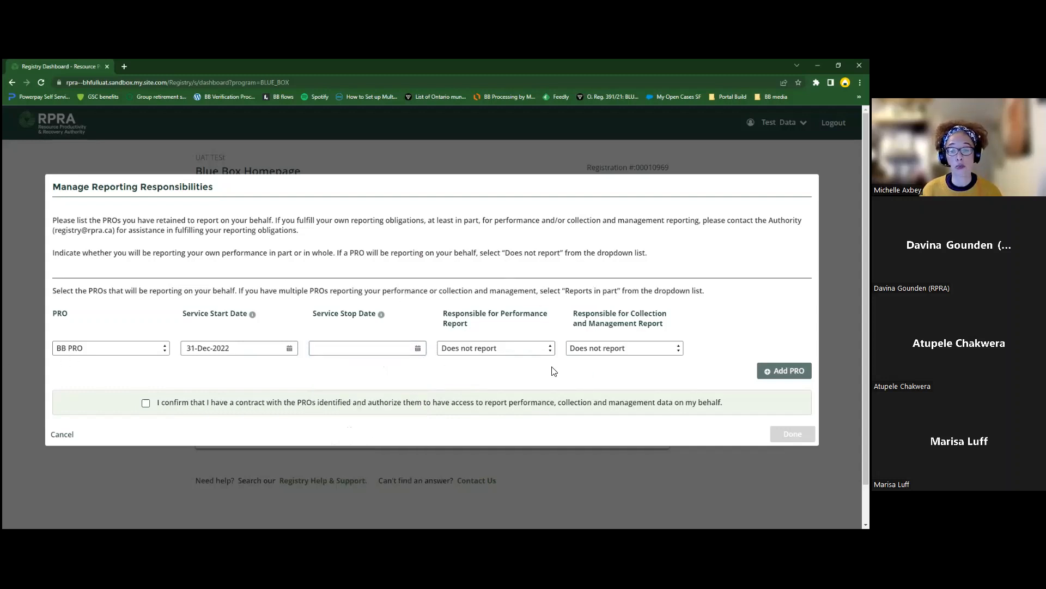
{"action": "left_click", "coordinate": [550, 349]}
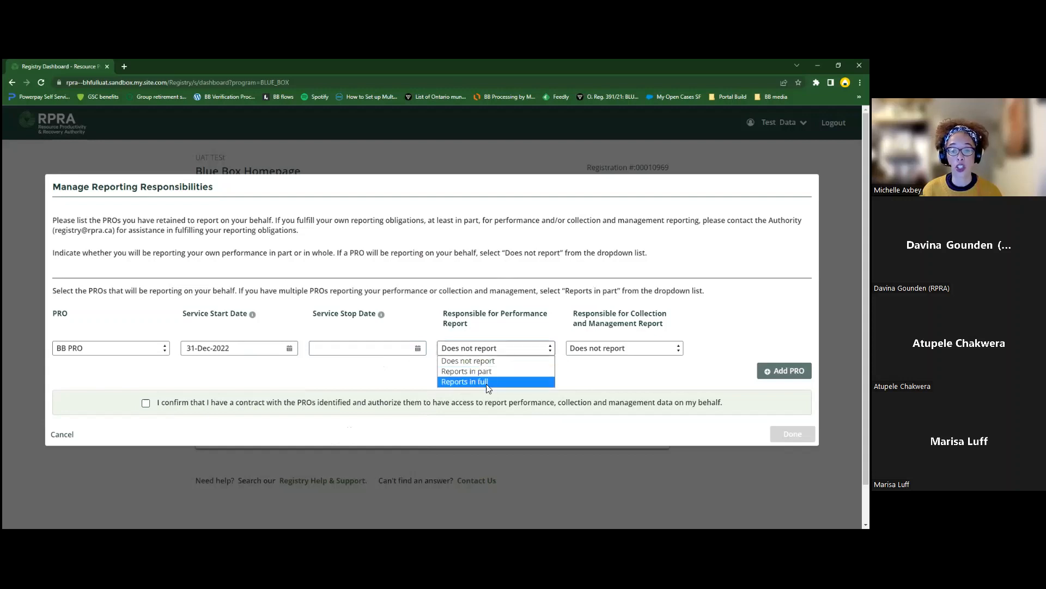
{"action": "left_click", "coordinate": [488, 382]}
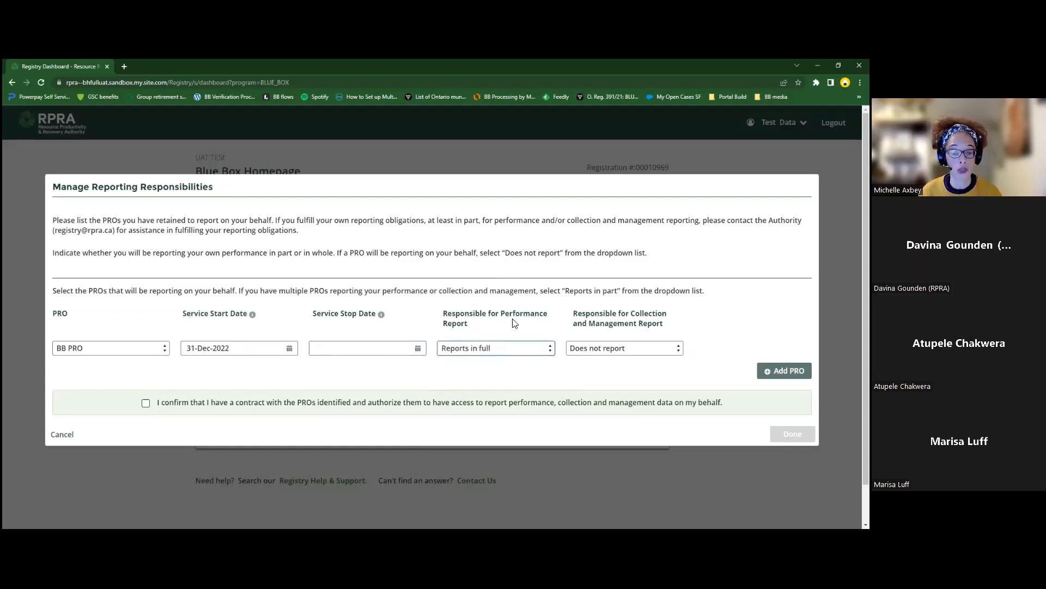
{"action": "left_click", "coordinate": [679, 349]}
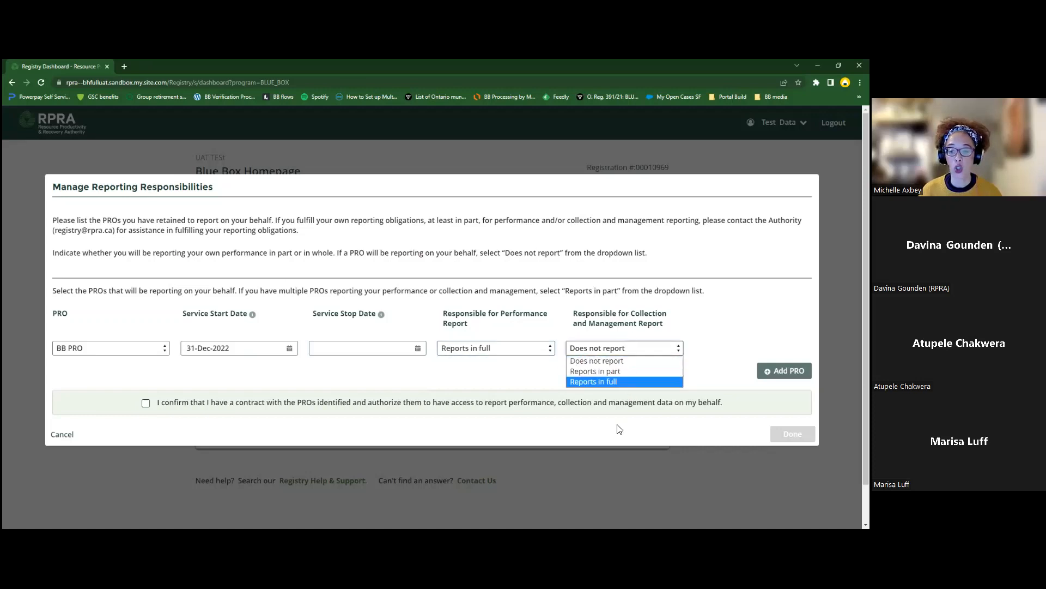
{"action": "left_click", "coordinate": [596, 381]}
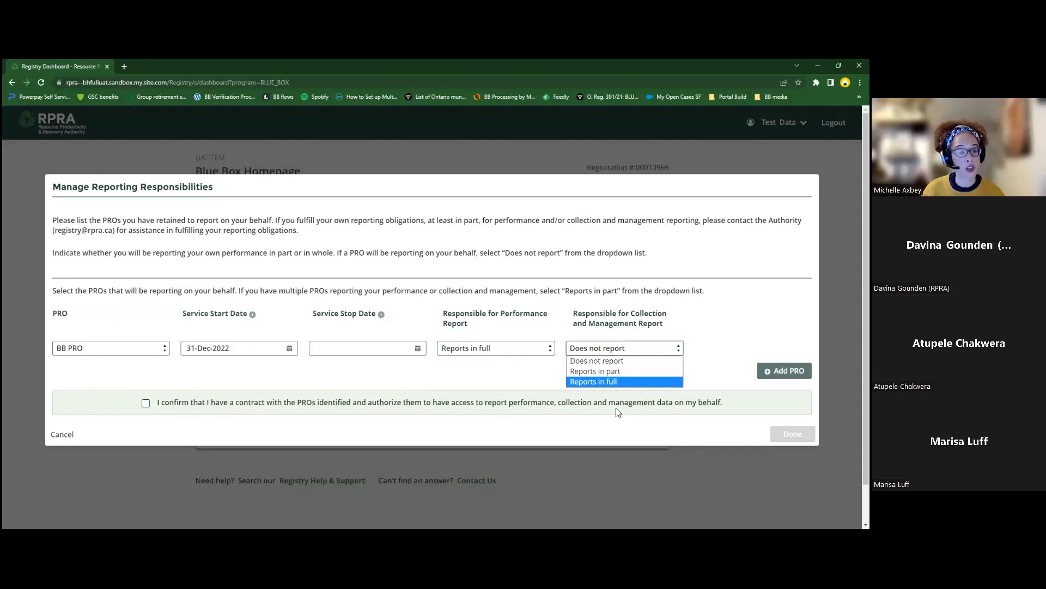
{"action": "left_click", "coordinate": [145, 403]}
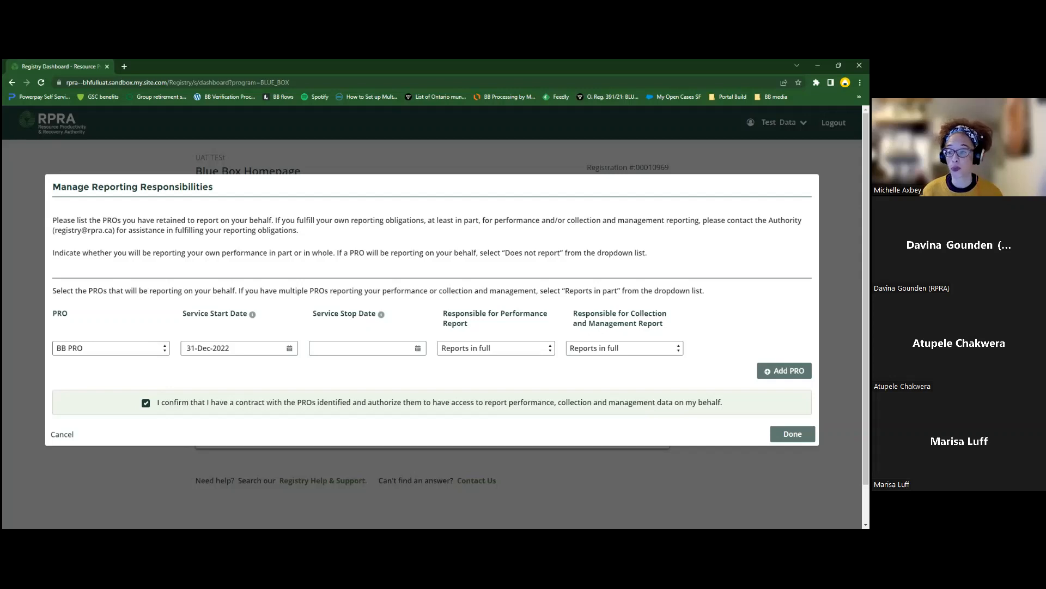
{"action": "left_click", "coordinate": [793, 434]}
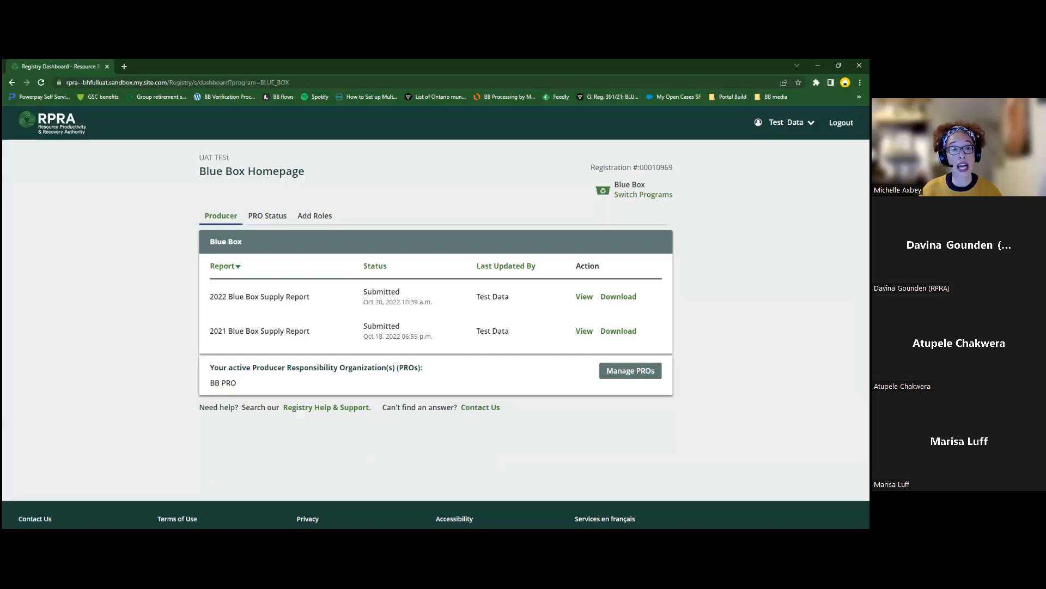
Step: Go to Manage Users from the Test Data account menu
{"action": "left_click", "coordinate": [792, 123]}
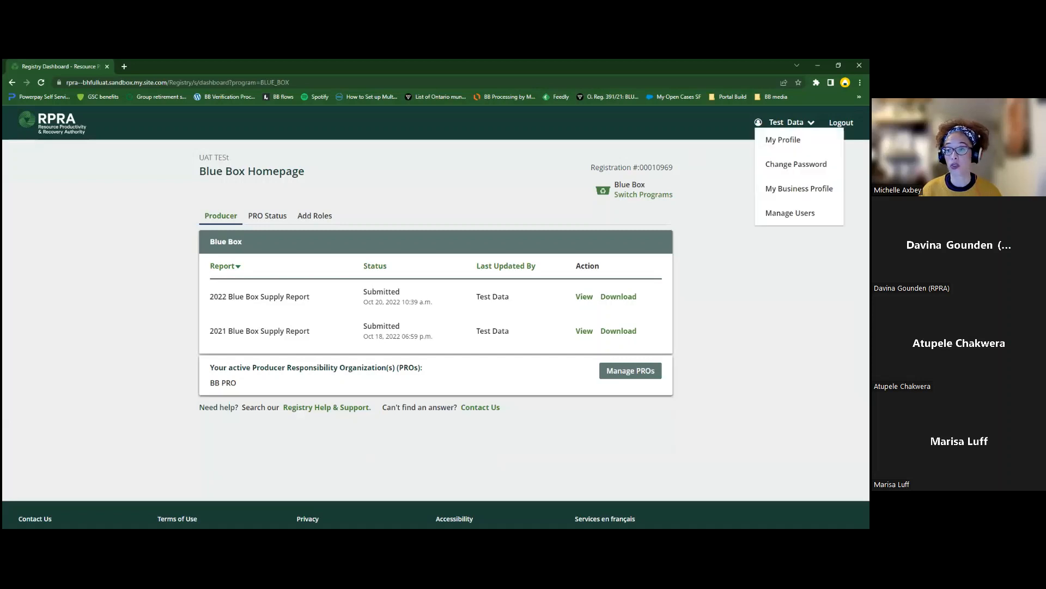
{"action": "left_click", "coordinate": [791, 213]}
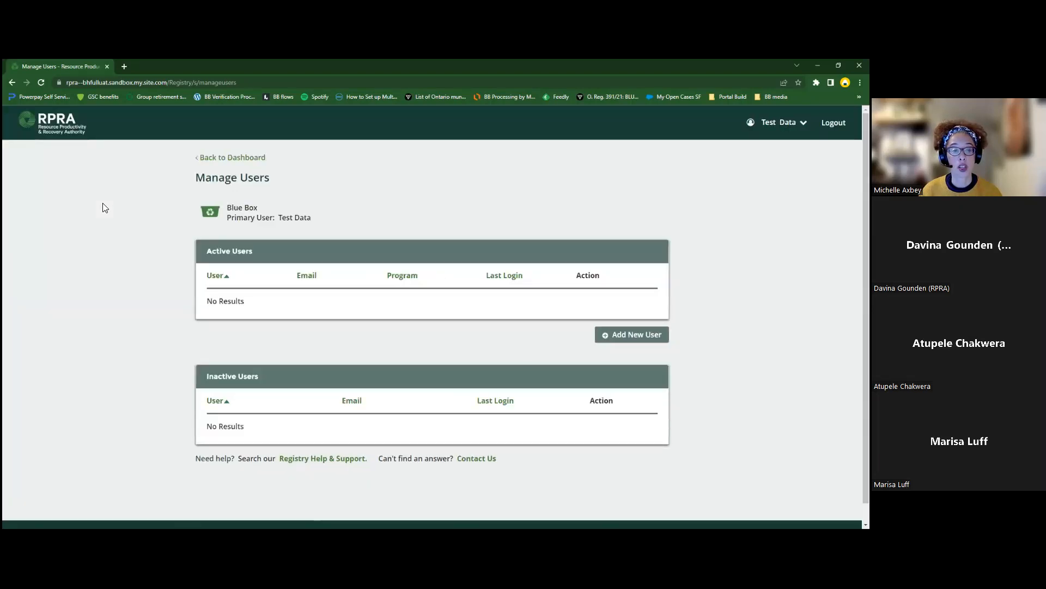
{"action": "scroll", "coordinate": [106, 207], "scroll_direction": "down", "scroll_amount": 1}
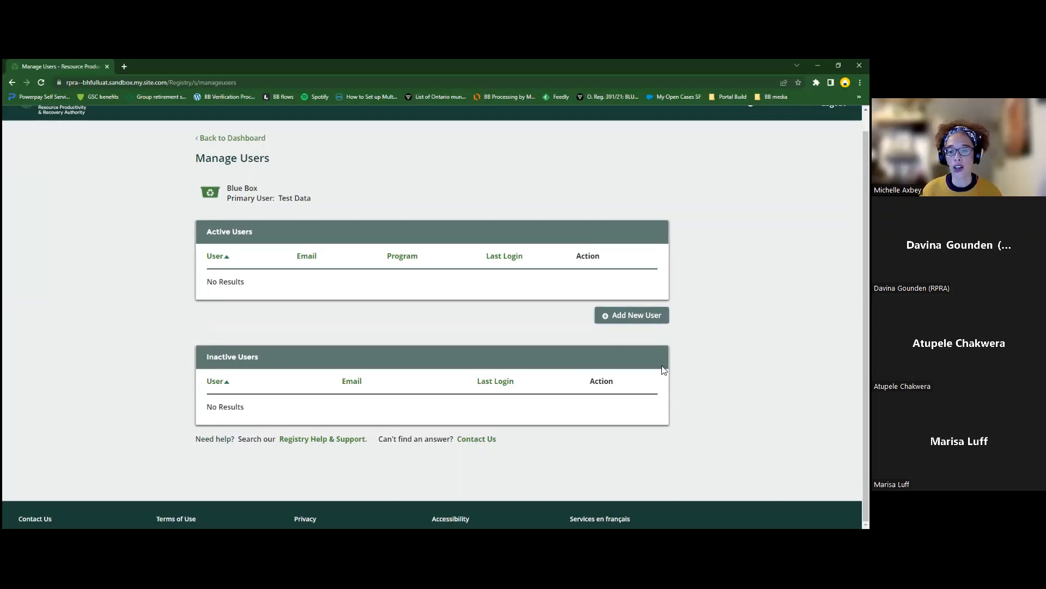
Step: Start adding a new user and look up an e-mail, which is rejected as already existing
{"action": "left_click", "coordinate": [633, 316]}
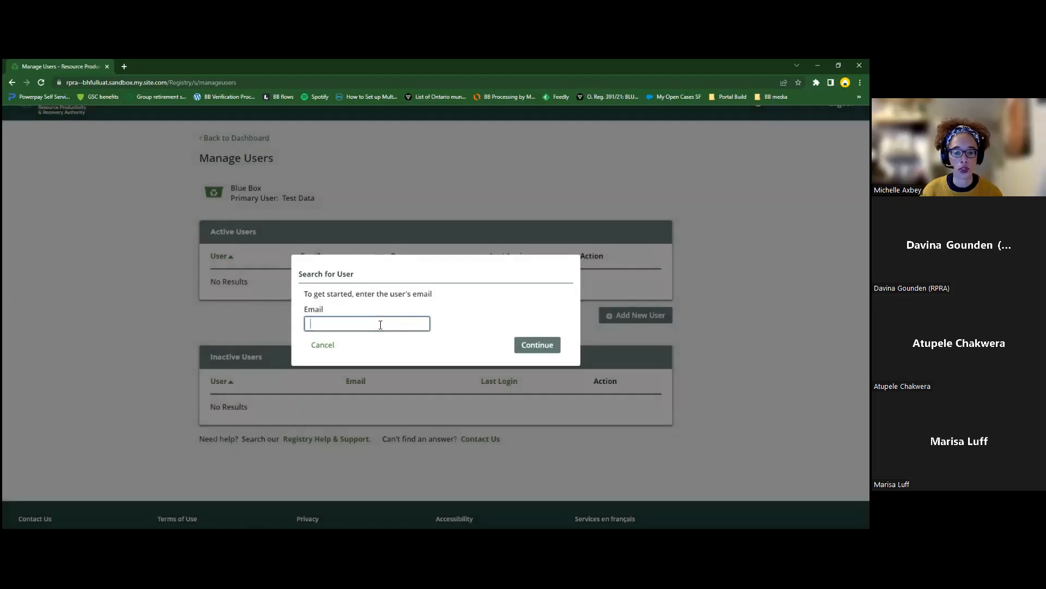
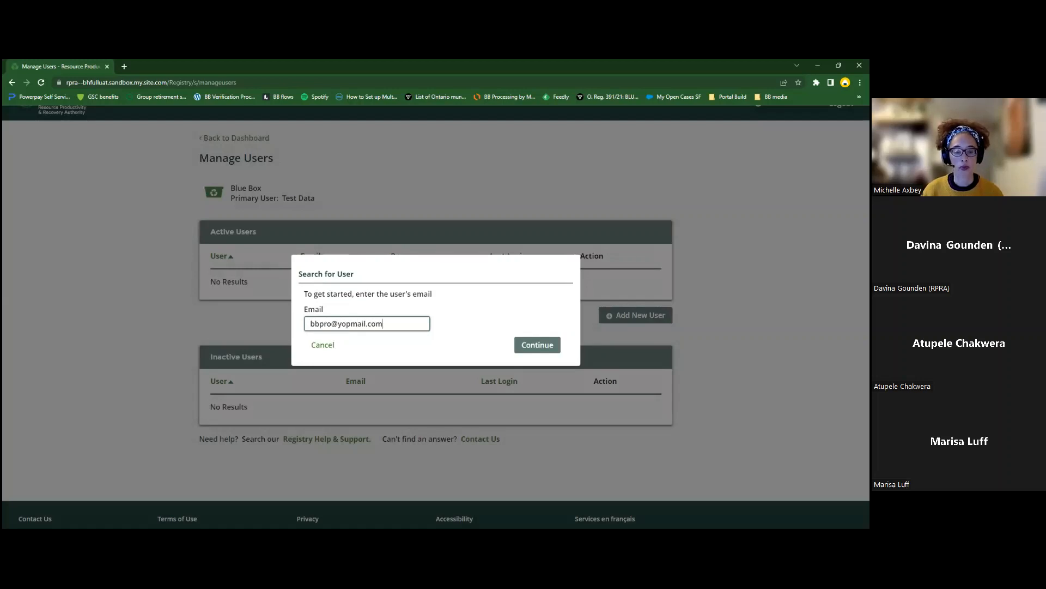
{"action": "left_click", "coordinate": [532, 349]}
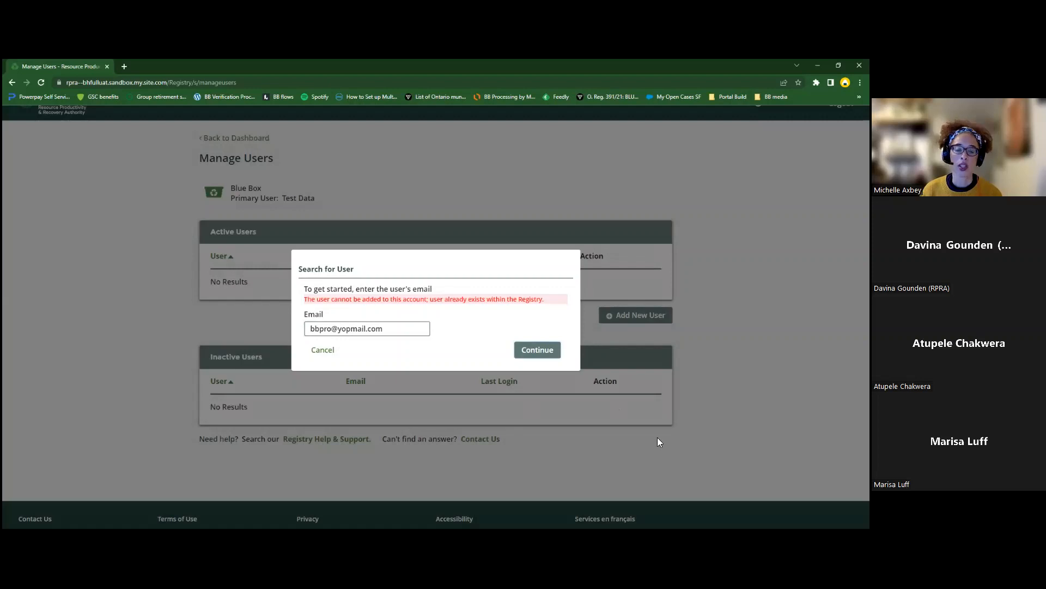
Step: Replace it with the new user's e-mail address and look it up again
{"action": "left_click_drag", "start_coordinate": [409, 329], "coordinate": [300, 330]}
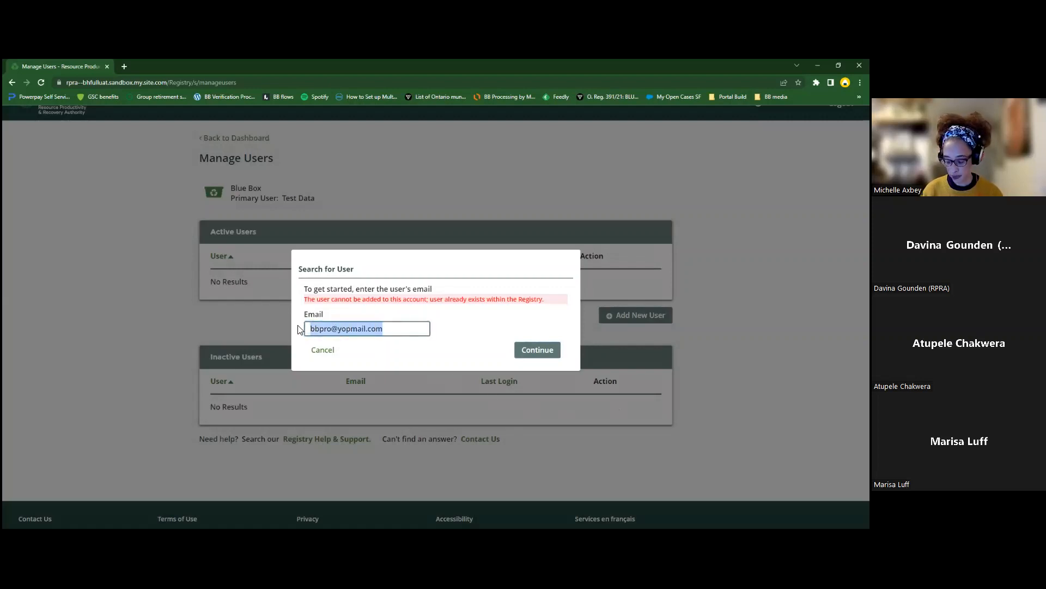
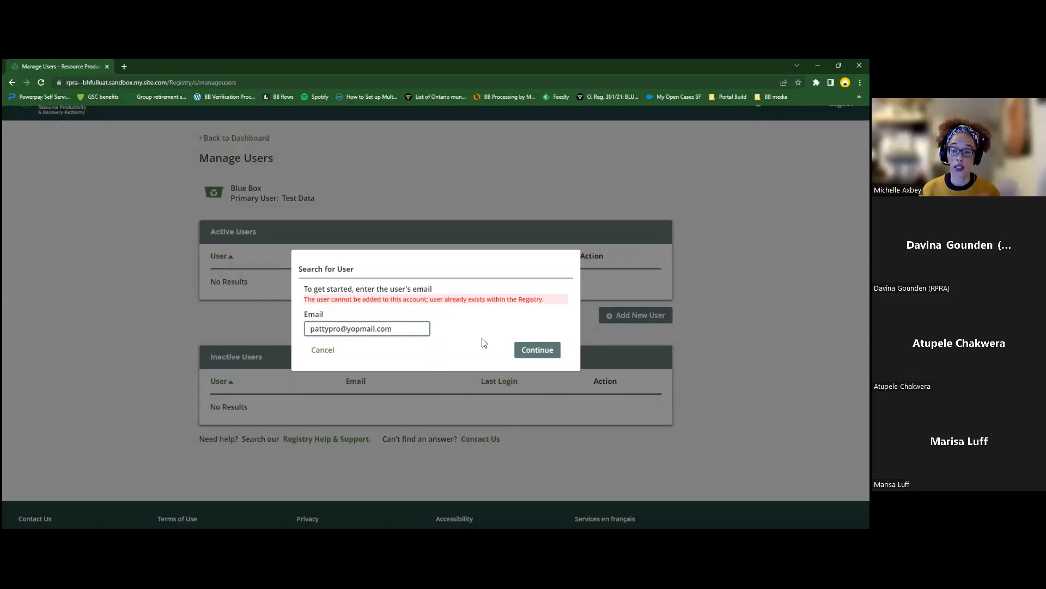
{"action": "left_click", "coordinate": [555, 357]}
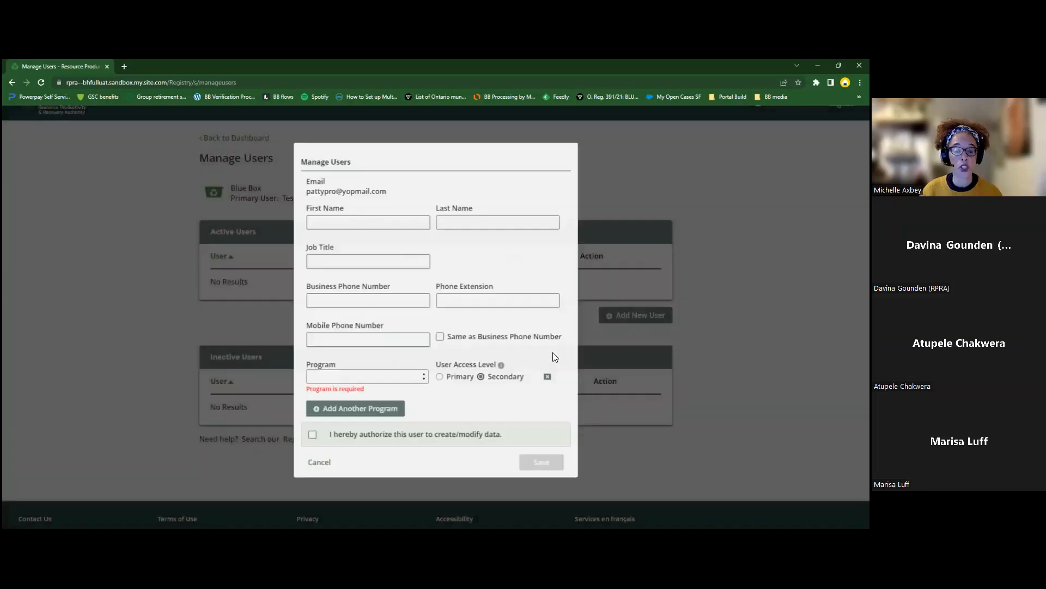
Step: Enter the user's name, job title Coordinator, business phone copied to mobile, and program Blue Box
{"action": "type", "text": "M"}
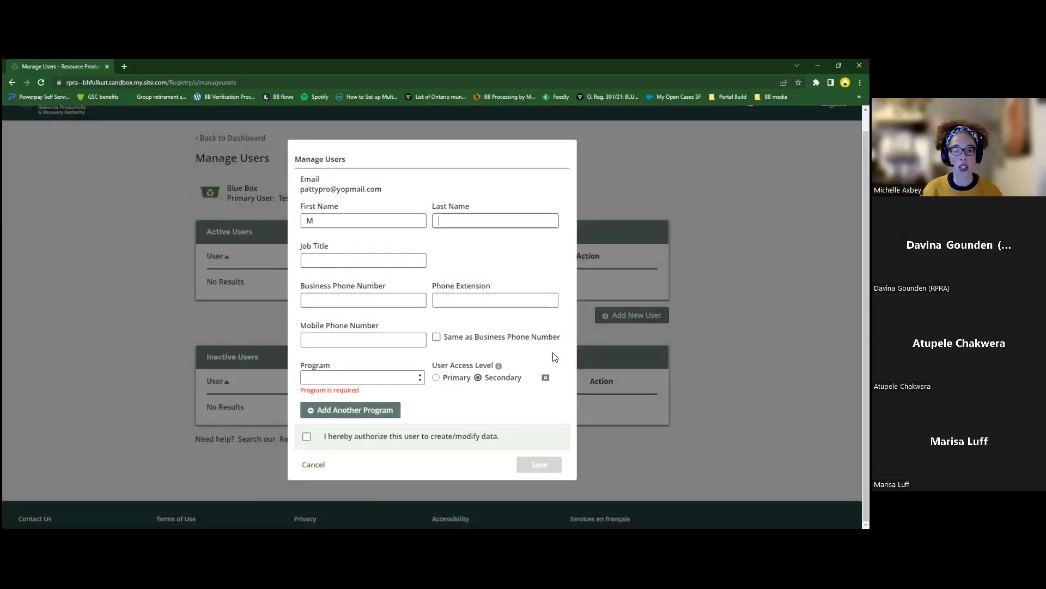
{"action": "type", "text": "Smith"}
{"action": "key", "text": "Tab"}
{"action": "type", "text": "Coordinator"}
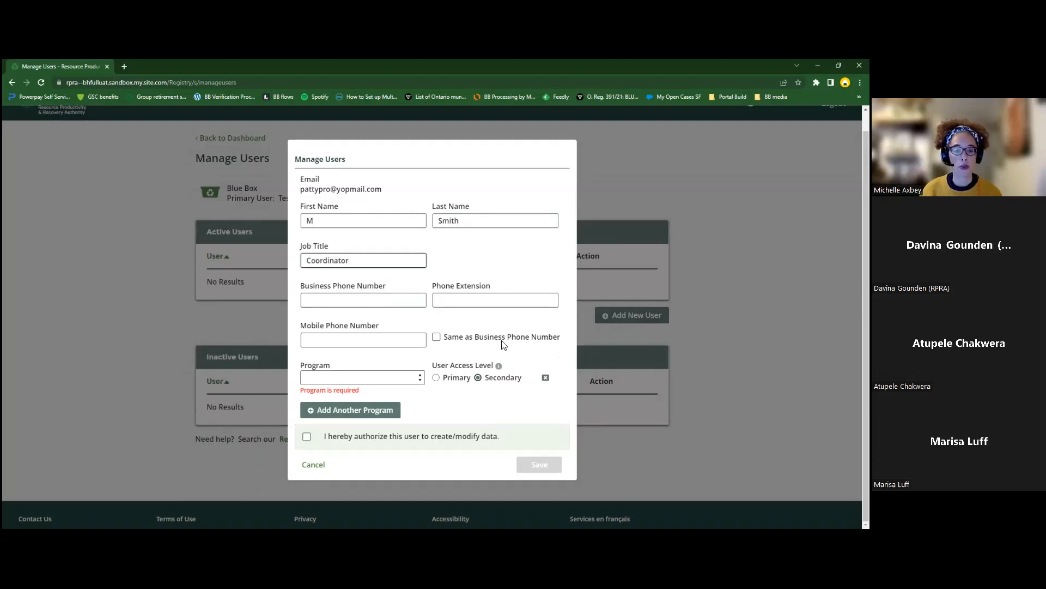
{"action": "left_click", "coordinate": [358, 301]}
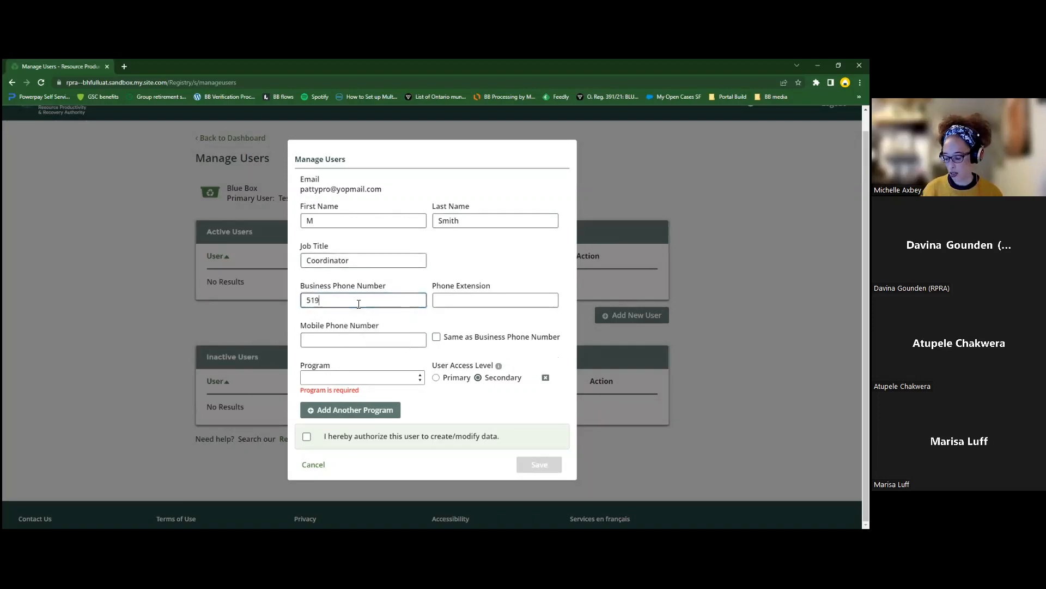
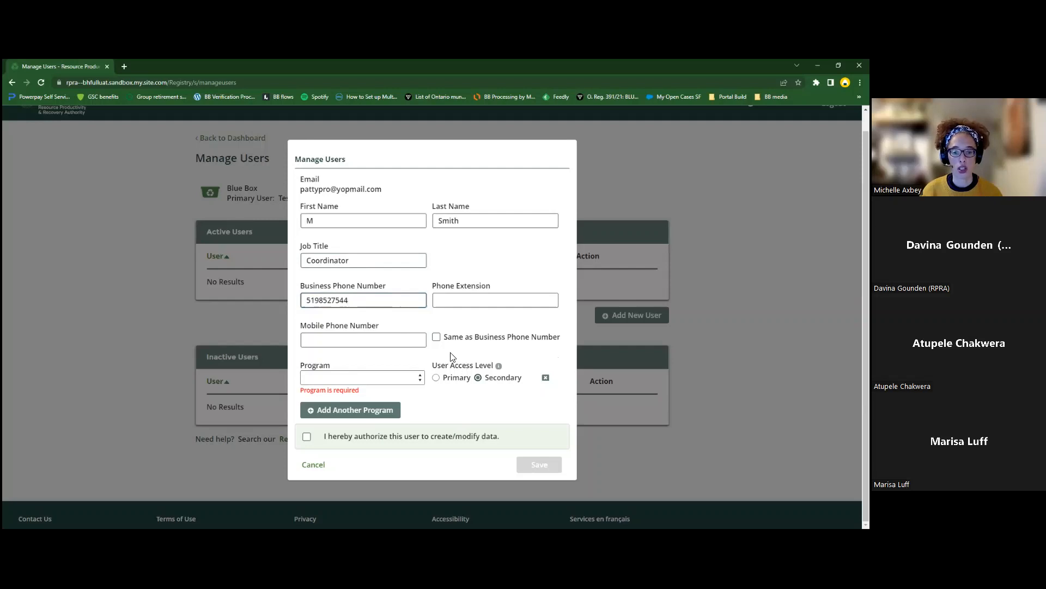
{"action": "left_click", "coordinate": [436, 337]}
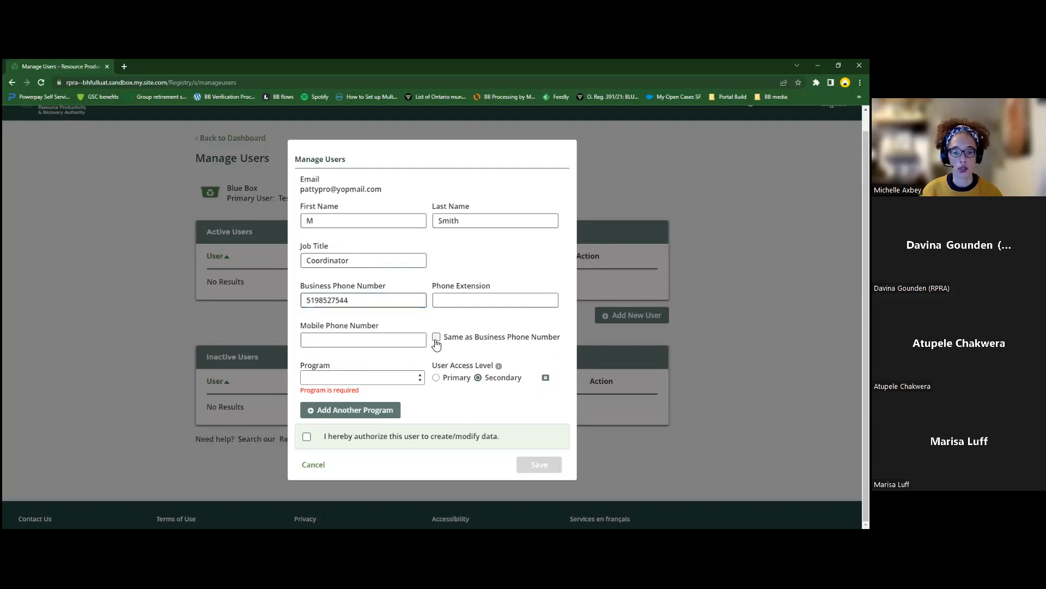
{"action": "left_click", "coordinate": [420, 377]}
{"action": "left_click", "coordinate": [384, 400]}
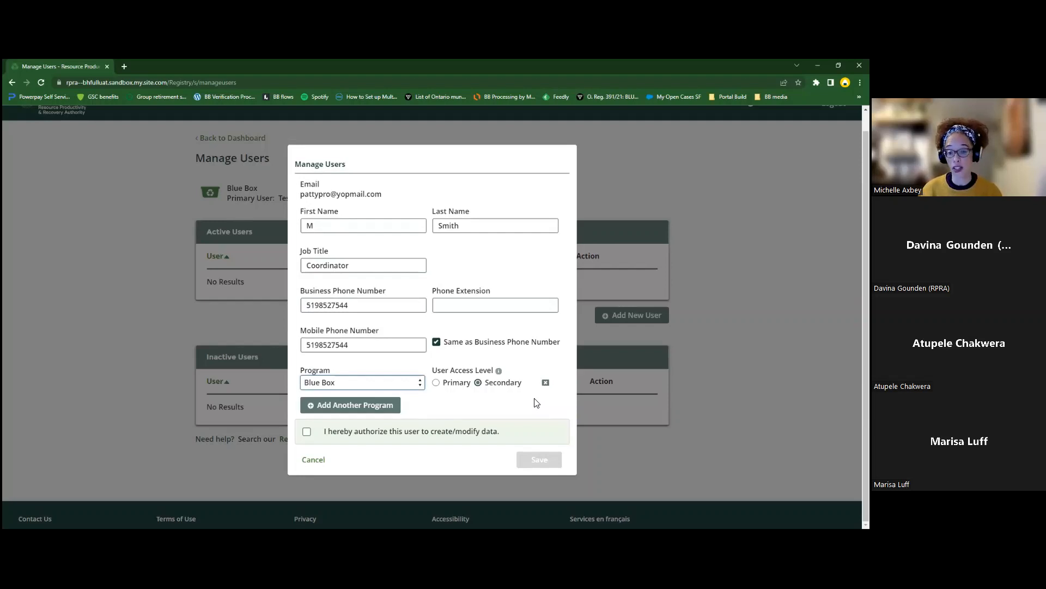
Step: Keep the new user at Secondary access rather than Primary, and tick the authorization to create/modify data
{"action": "left_click", "coordinate": [436, 383]}
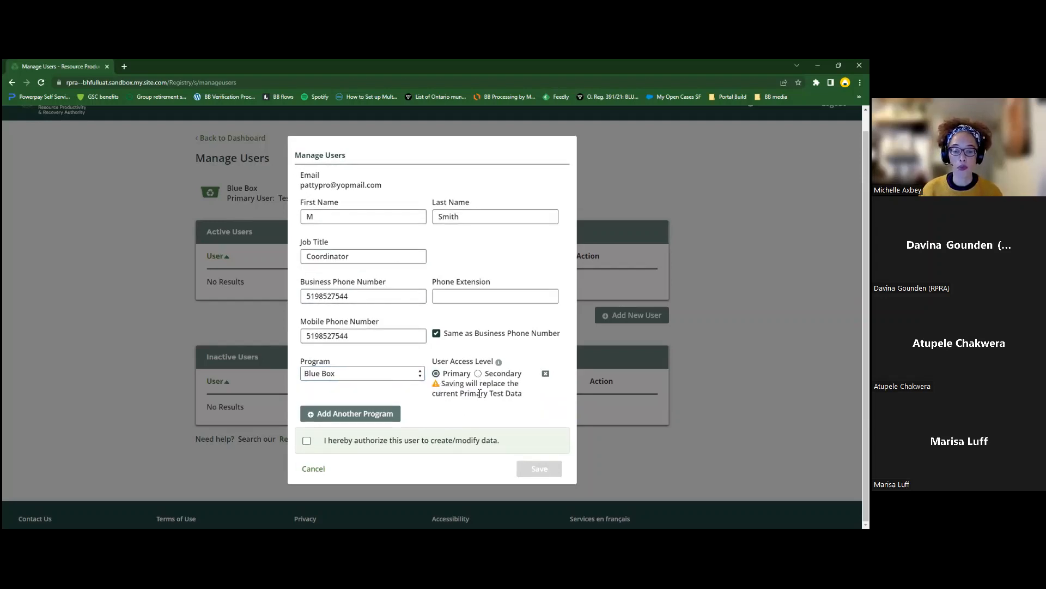
{"action": "left_click", "coordinate": [479, 374]}
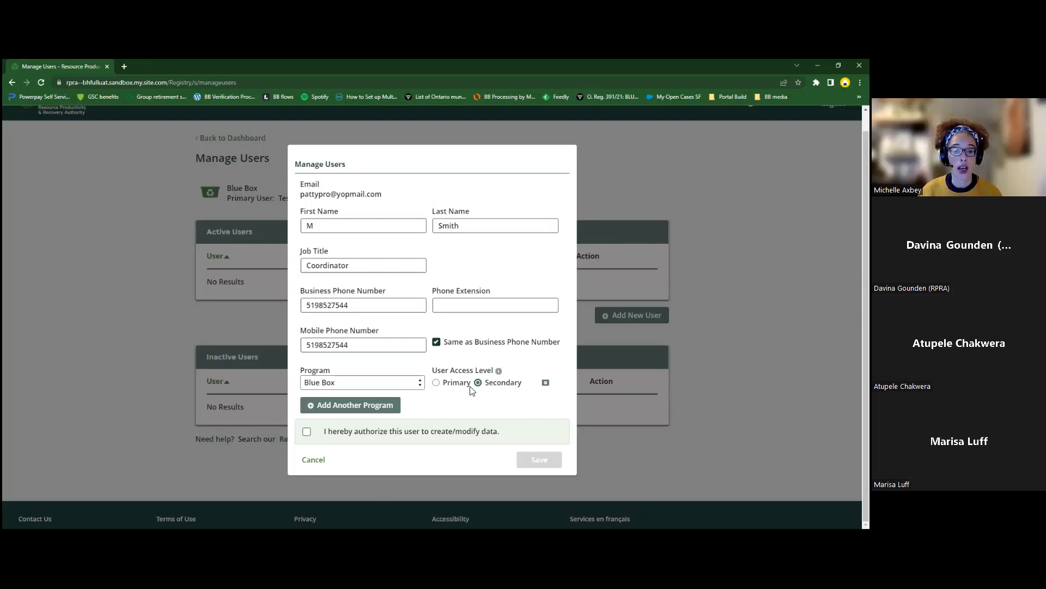
{"action": "left_click", "coordinate": [307, 434]}
Step: Save the new user, then open their details from the BB Active Users list
{"action": "left_click", "coordinate": [552, 461]}
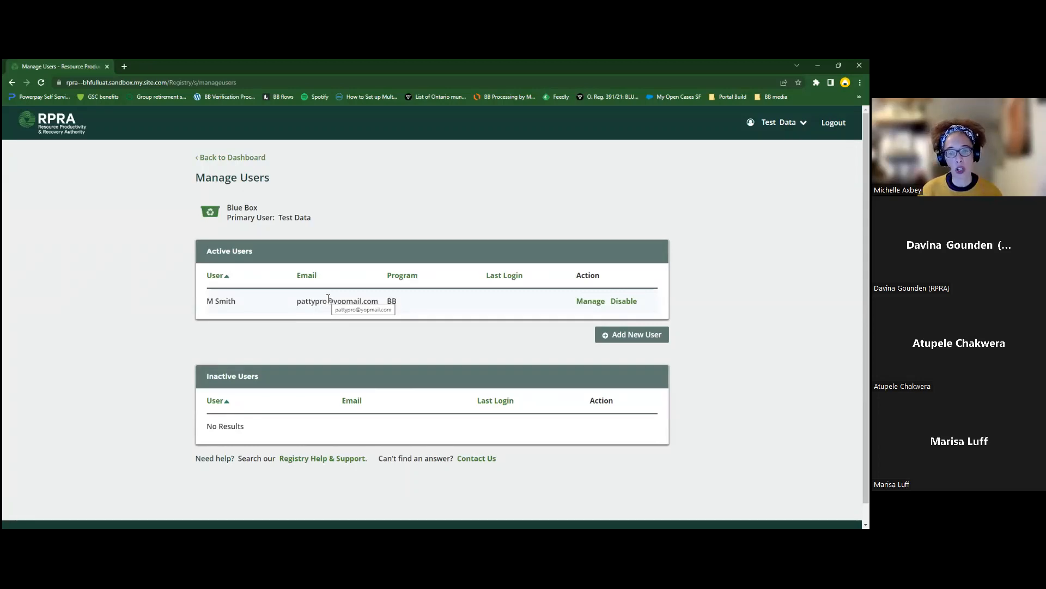
{"action": "left_click", "coordinate": [586, 302]}
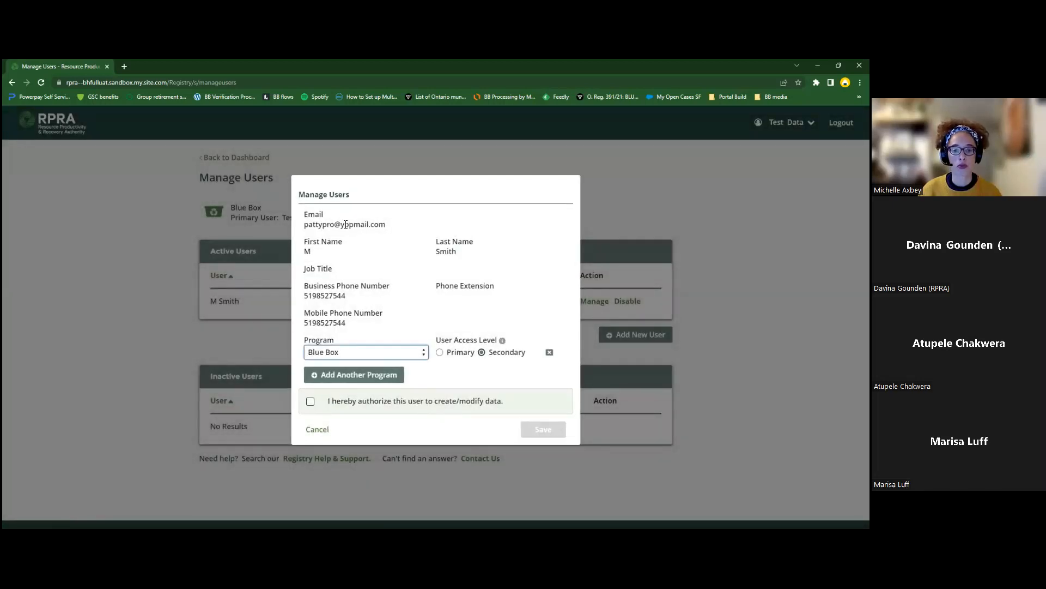
Step: Close the user details without saving and disable the user, moving them to Inactive Users
{"action": "left_click", "coordinate": [318, 430]}
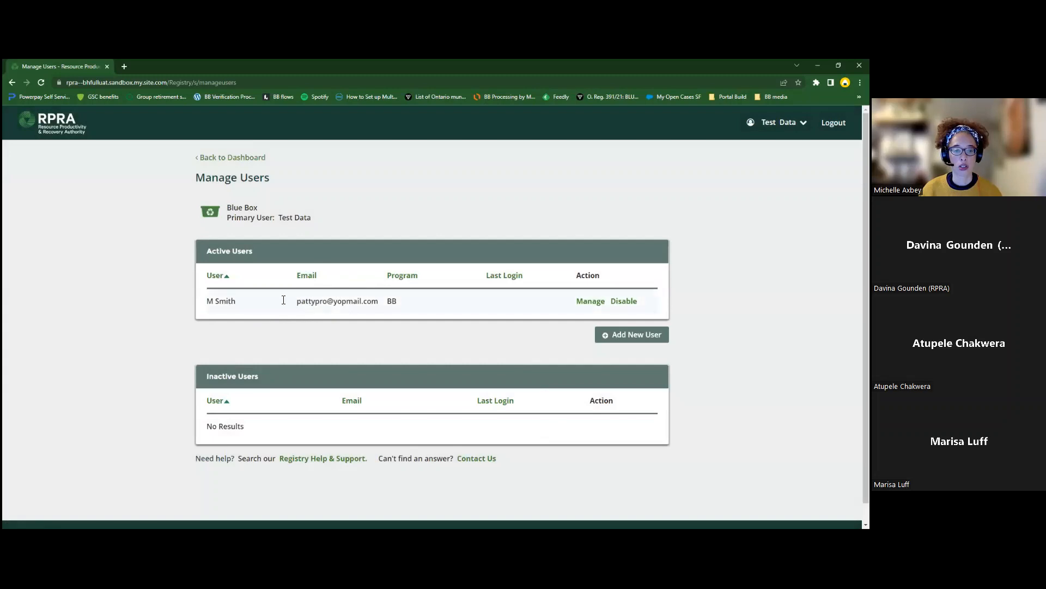
{"action": "left_click", "coordinate": [625, 302]}
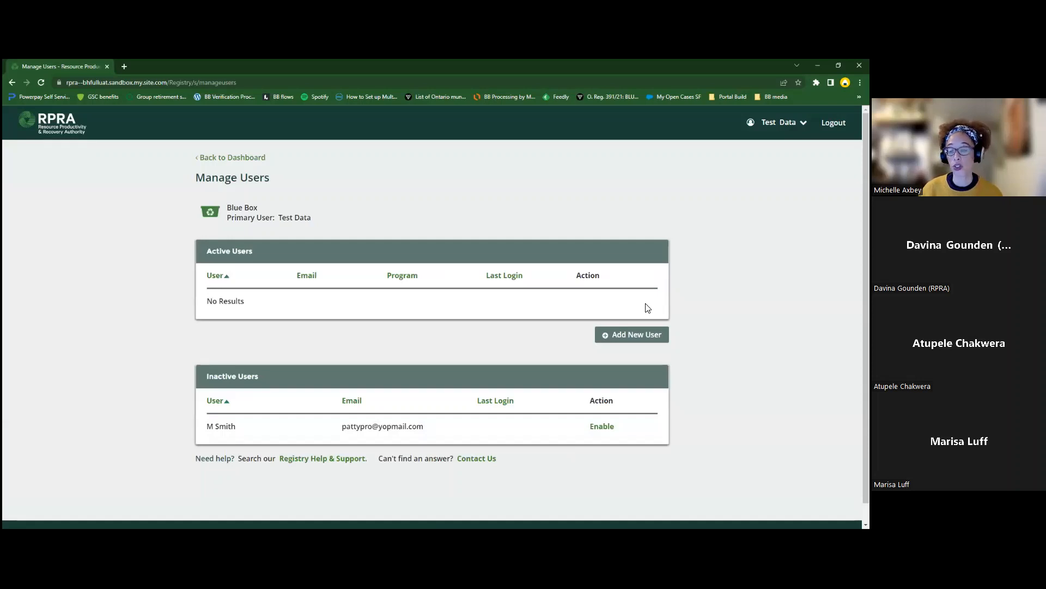
Step: Re-enable the inactive user with data-modification authorization and Blue Box program, and save
{"action": "left_click", "coordinate": [602, 430]}
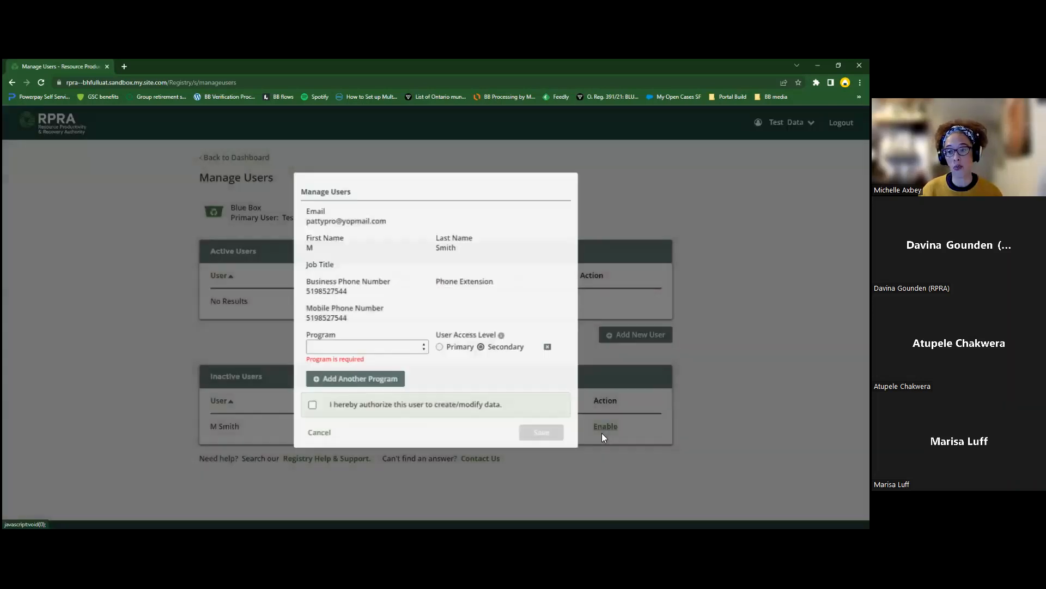
{"action": "left_click", "coordinate": [310, 406]}
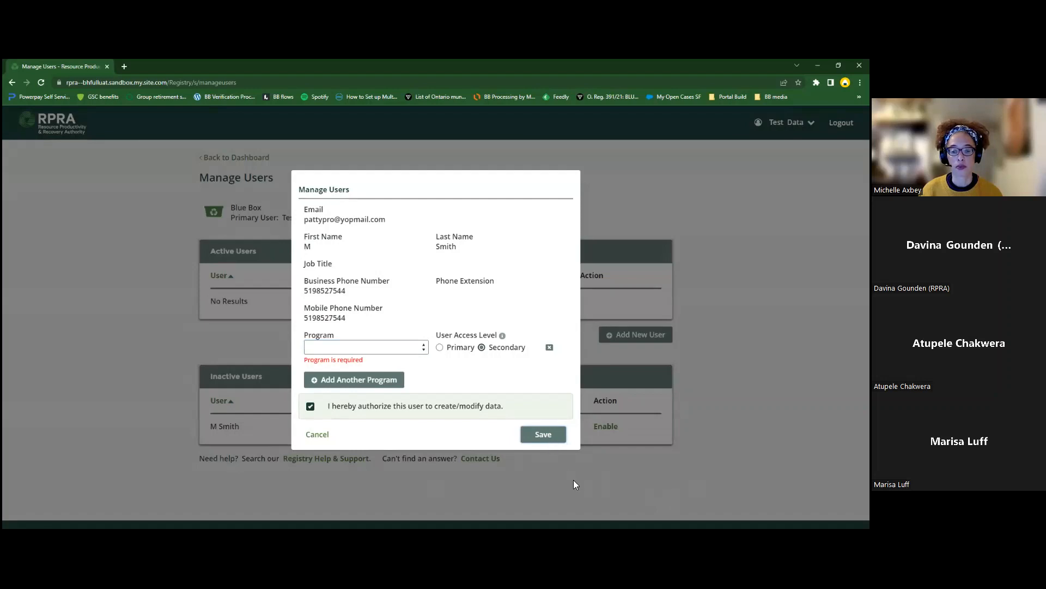
{"action": "left_click", "coordinate": [406, 348]}
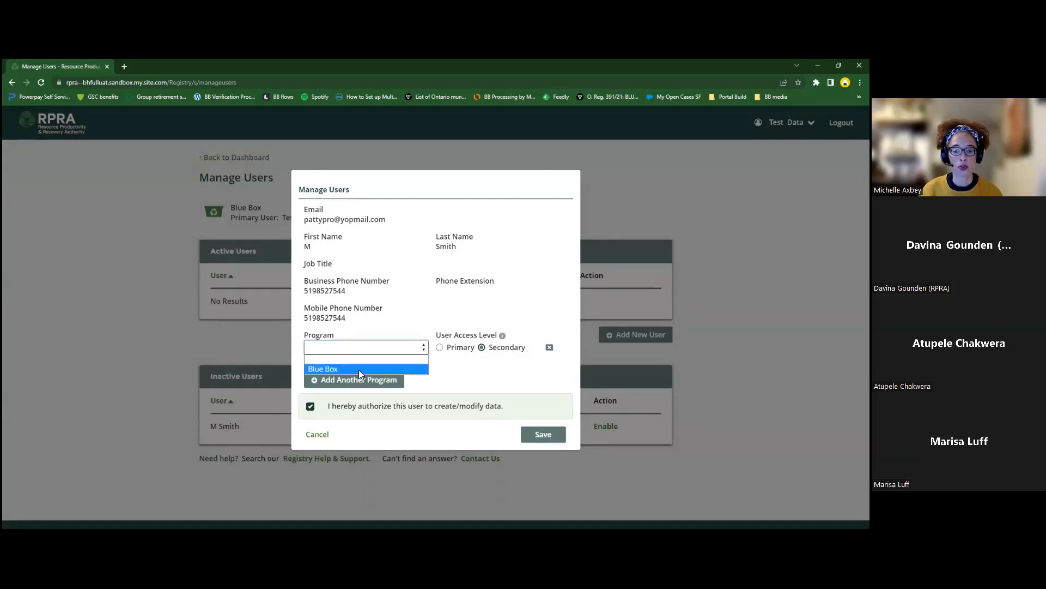
{"action": "left_click", "coordinate": [338, 366]}
{"action": "left_click", "coordinate": [543, 434]}
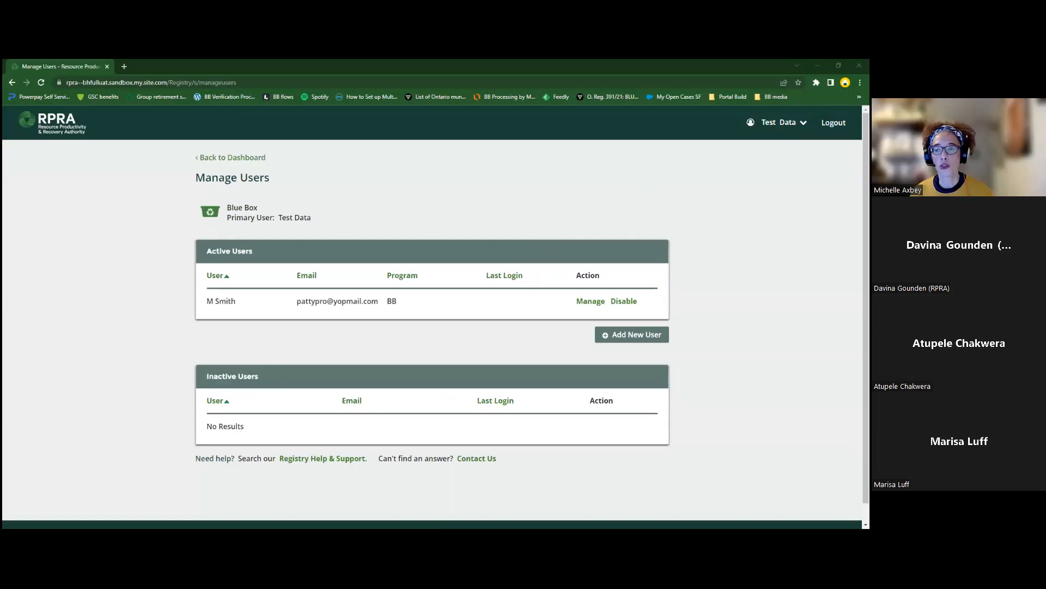
{"action": "left_click", "coordinate": [784, 123]}
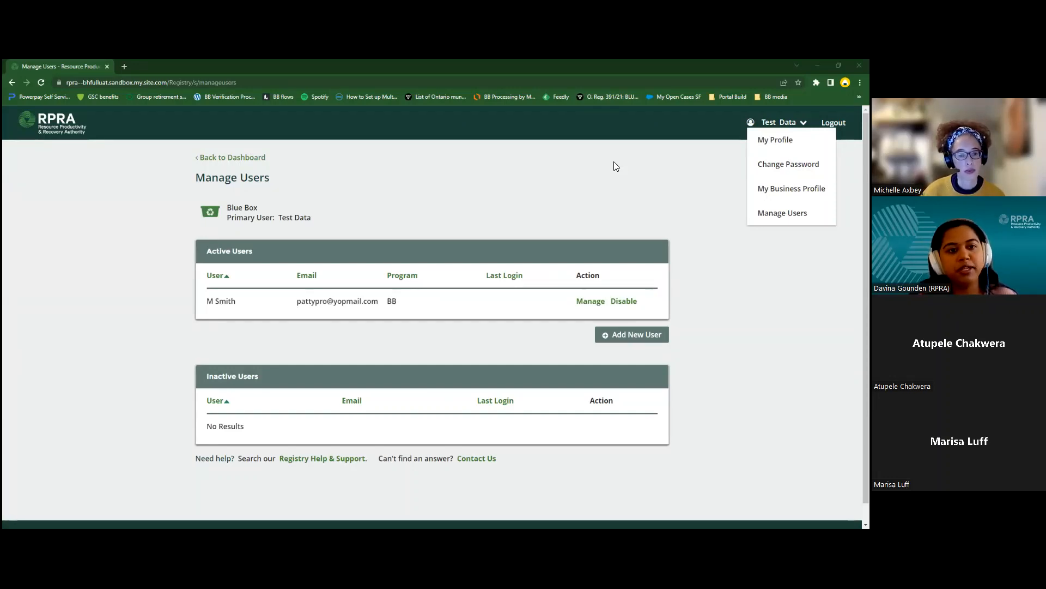
Step: Return to the Blue Box Homepage dashboard from Manage Users
{"action": "left_click", "coordinate": [231, 158]}
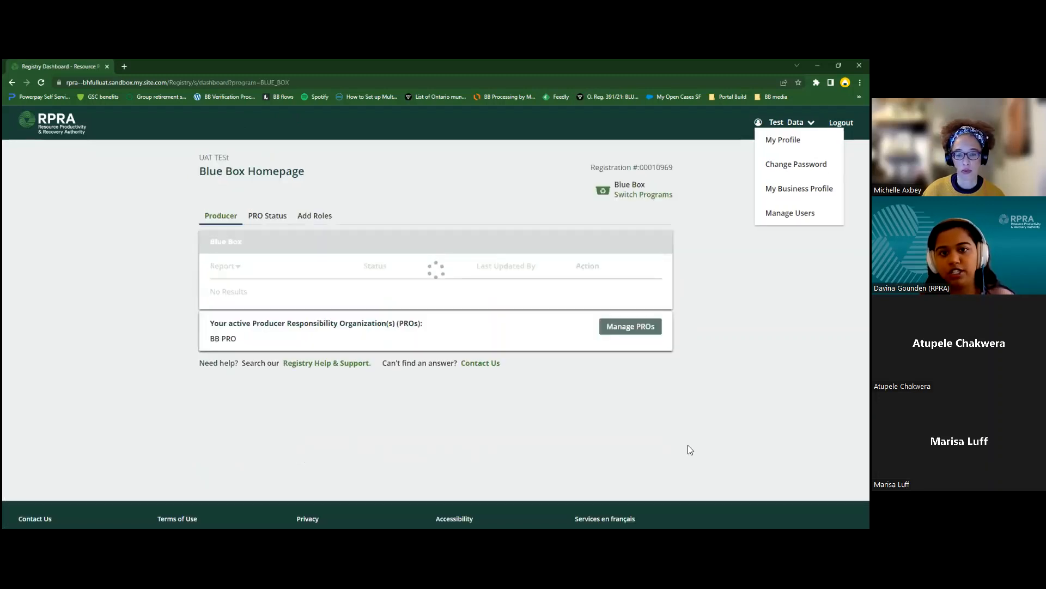